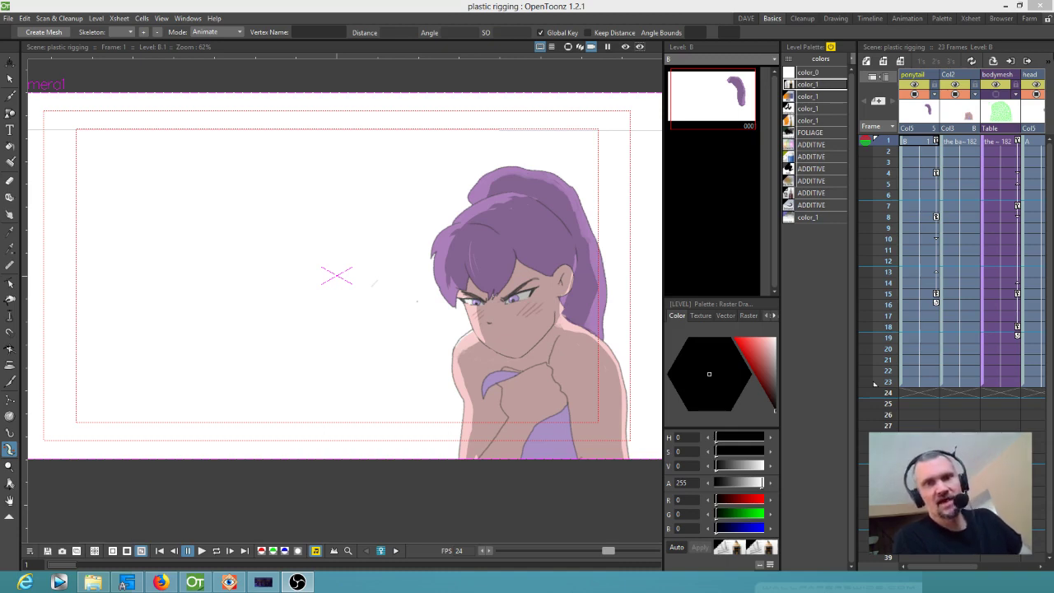
Step: Preview up to frame 6, then loop the animation and stop it back at frame 1
{"action": "scroll", "coordinate": [933, 232], "scroll_direction": "right", "scroll_amount": 3}
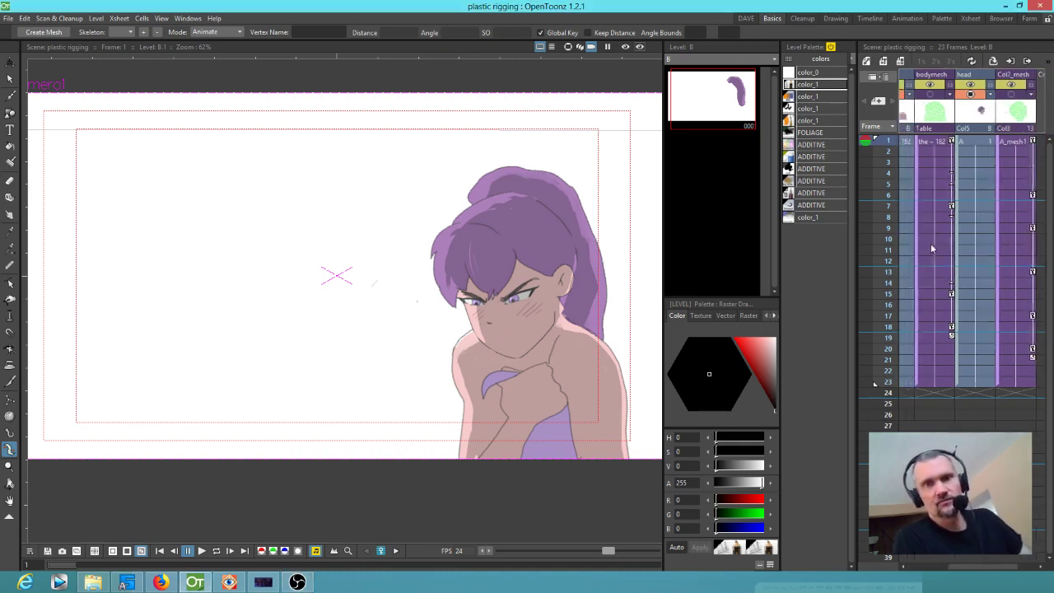
{"action": "scroll", "coordinate": [930, 243], "scroll_direction": "left", "scroll_amount": 3}
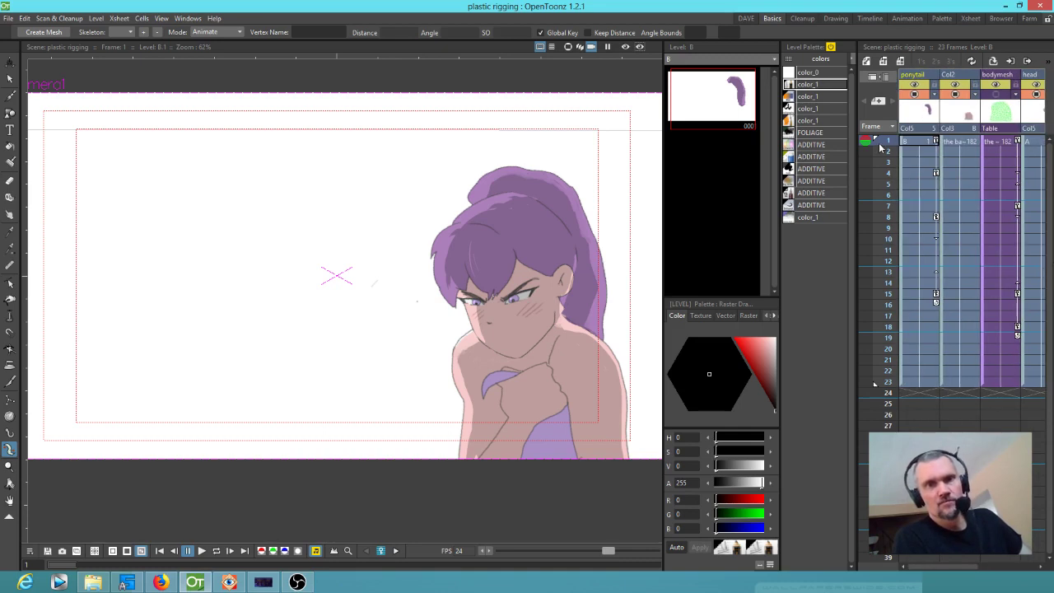
{"action": "mouse_move", "coordinate": [879, 147]}
{"action": "left_mouse_down"}
{"action": "mouse_move", "coordinate": [877, 198]}
{"action": "mouse_move", "coordinate": [879, 186]}
{"action": "left_mouse_up"}
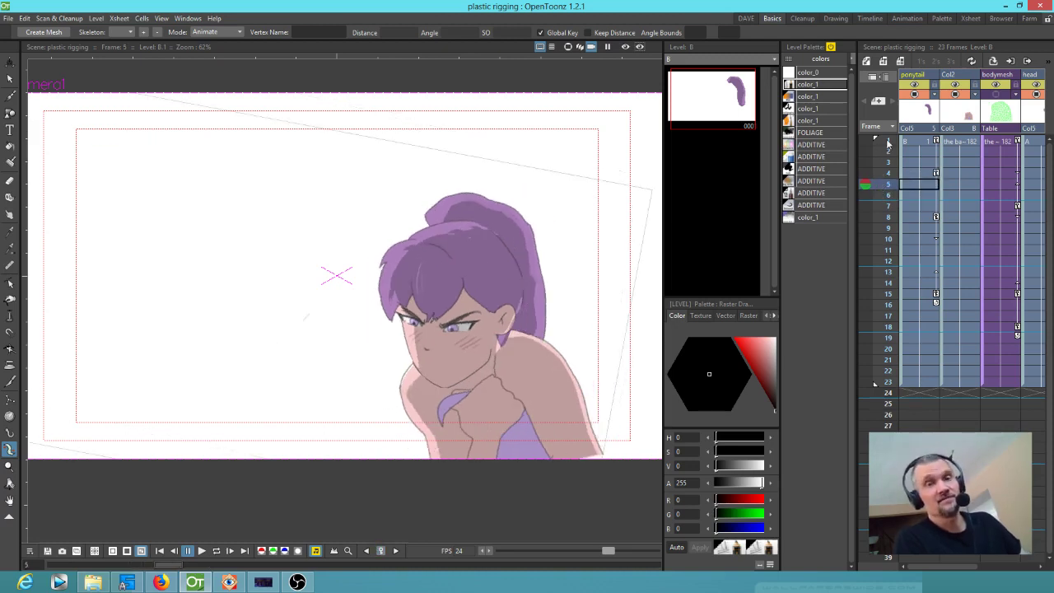
{"action": "key", "text": "p"}
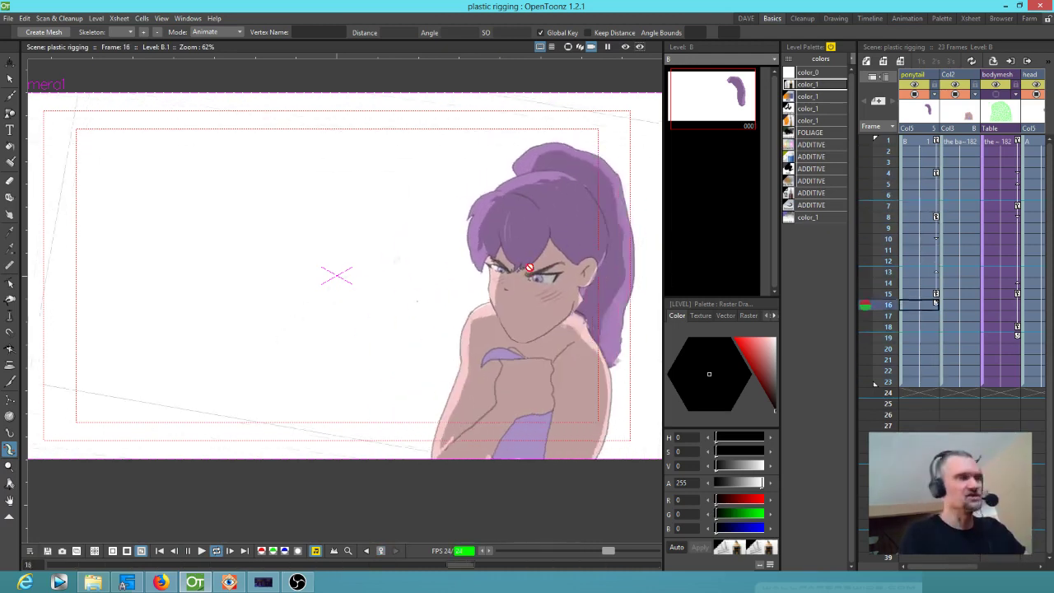
{"action": "key", "text": "p"}
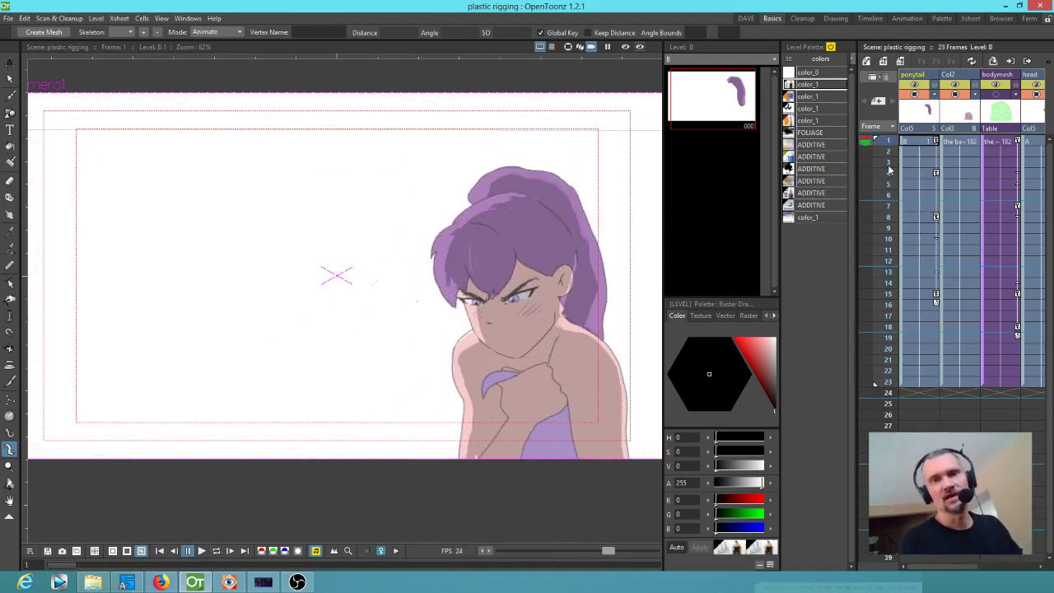
Step: Select the body mesh to show its skeleton and compare its poses at frames 1 and 7
{"action": "left_click", "coordinate": [1001, 142]}
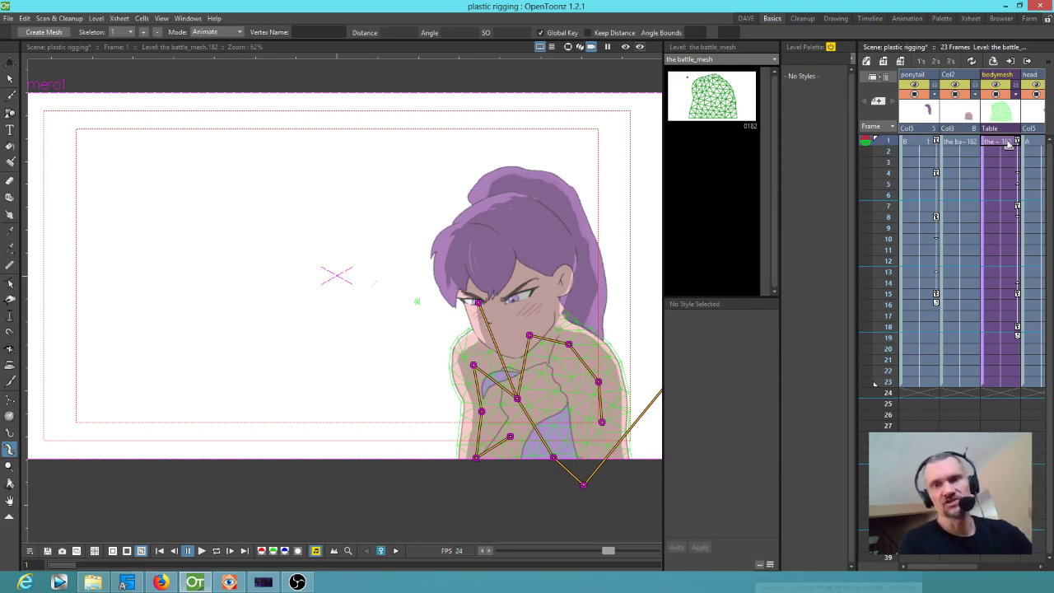
{"action": "left_click", "coordinate": [1006, 211]}
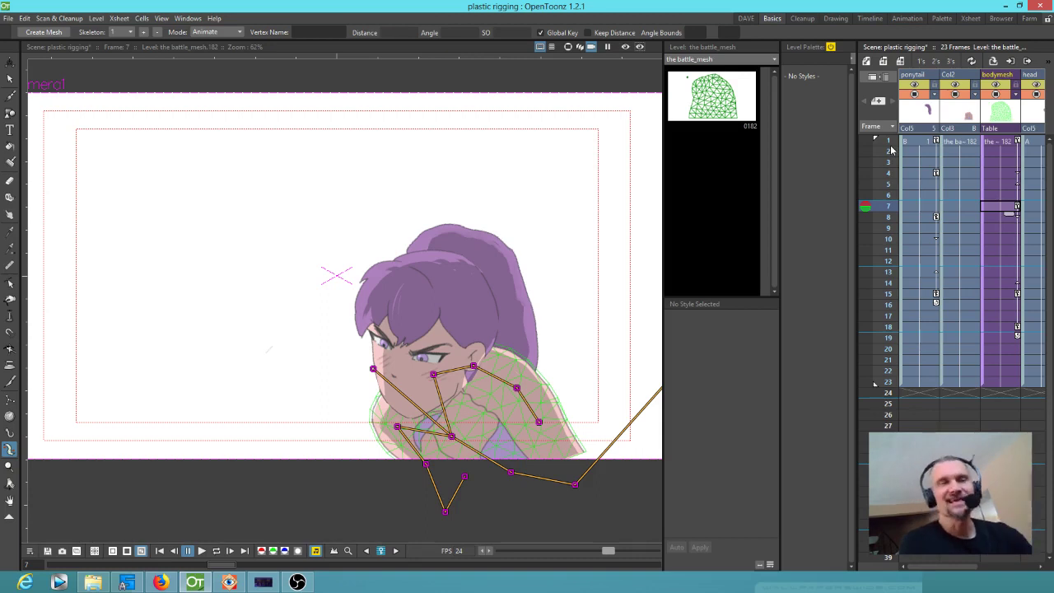
{"action": "mouse_move", "coordinate": [891, 149]}
{"action": "left_mouse_down"}
{"action": "mouse_move", "coordinate": [879, 284]}
{"action": "mouse_move", "coordinate": [892, 144]}
{"action": "left_mouse_up"}
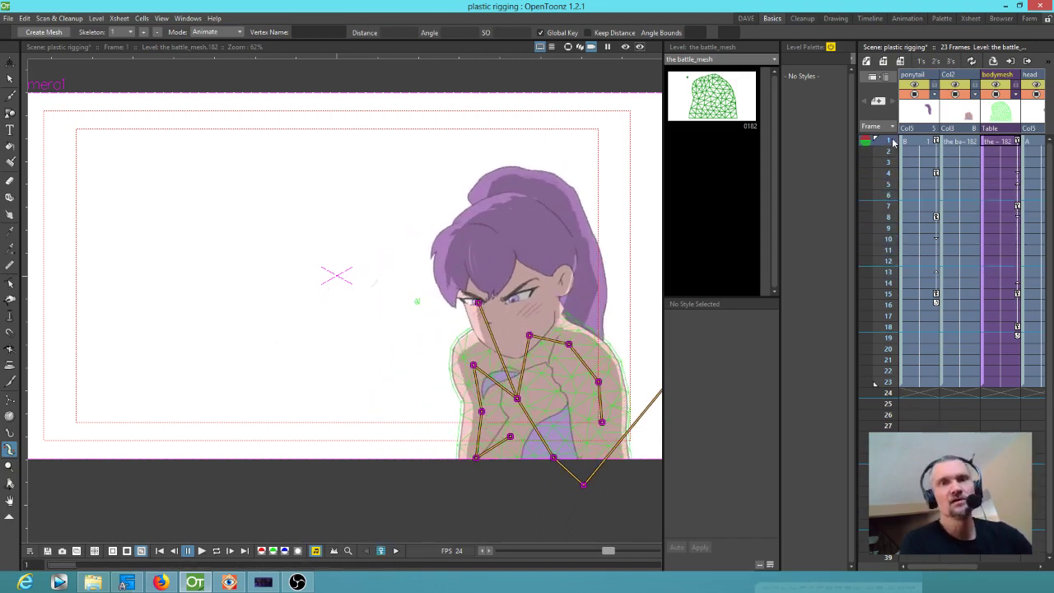
{"action": "left_click_drag", "start_coordinate": [893, 143], "coordinate": [889, 208]}
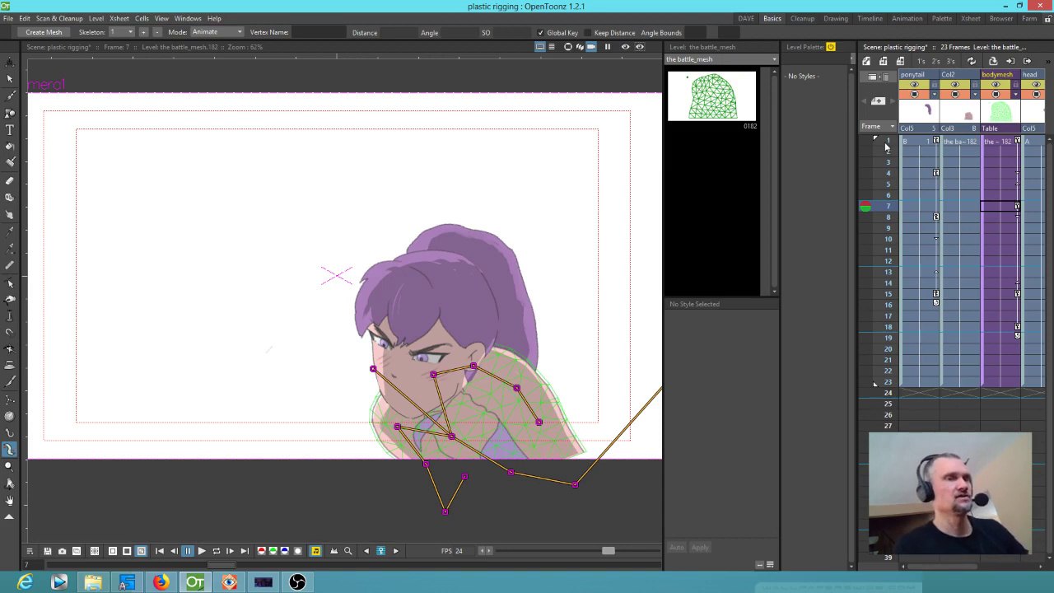
{"action": "left_click", "coordinate": [886, 144]}
{"action": "mouse_move", "coordinate": [887, 144]}
{"action": "left_mouse_down"}
{"action": "mouse_move", "coordinate": [889, 175]}
{"action": "mouse_move", "coordinate": [895, 142]}
{"action": "mouse_move", "coordinate": [891, 180]}
{"action": "mouse_move", "coordinate": [893, 161]}
{"action": "mouse_move", "coordinate": [891, 178]}
{"action": "mouse_move", "coordinate": [912, 155]}
{"action": "mouse_move", "coordinate": [879, 154]}
{"action": "mouse_move", "coordinate": [879, 143]}
{"action": "mouse_move", "coordinate": [996, 153]}
{"action": "mouse_move", "coordinate": [989, 158]}
{"action": "left_mouse_up"}
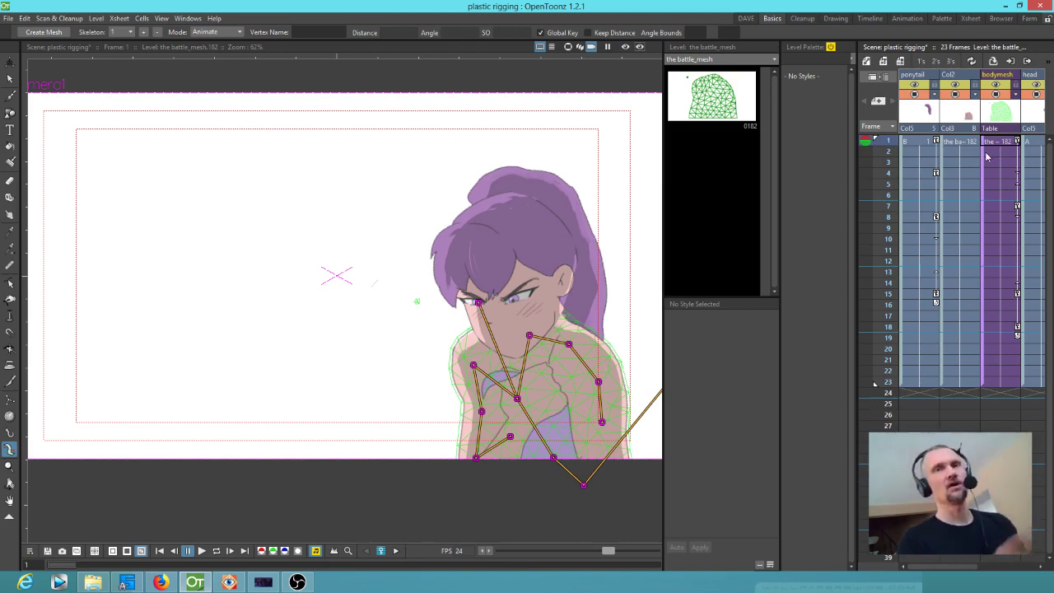
{"action": "left_click", "coordinate": [8, 18]}
Step: Review the Default Interpolation choices in Preferences, keep Ease In / Ease Out, then switch to the browser
{"action": "left_click", "coordinate": [132, 407]}
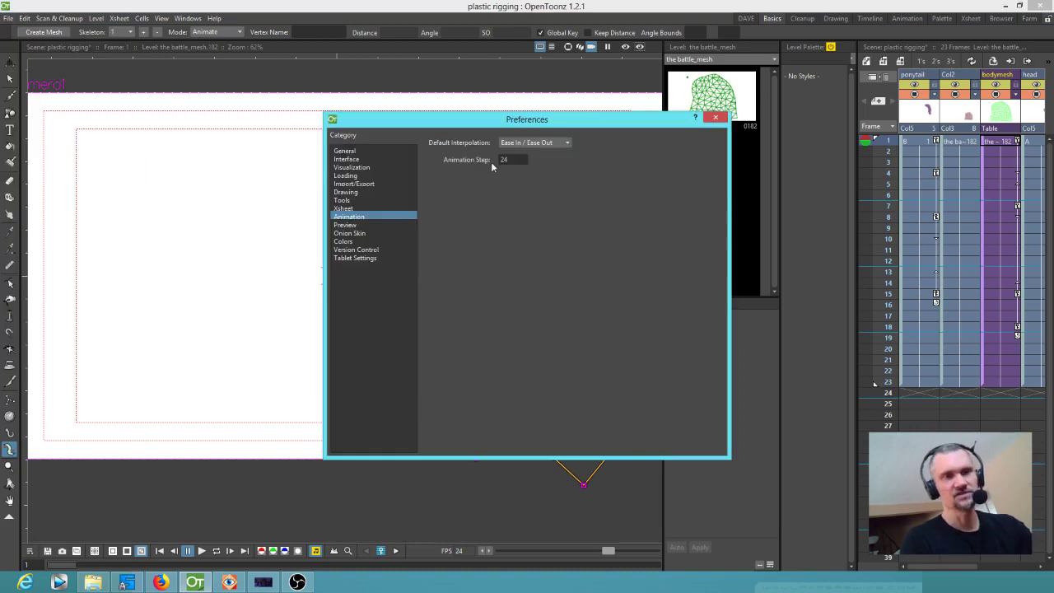
{"action": "left_click", "coordinate": [555, 144]}
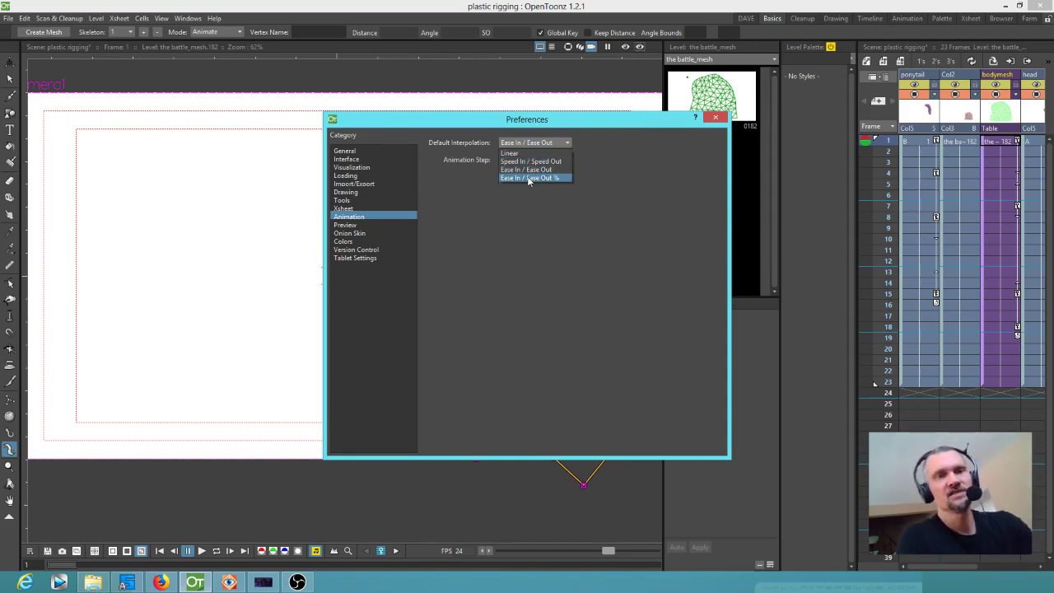
{"action": "left_click", "coordinate": [610, 175]}
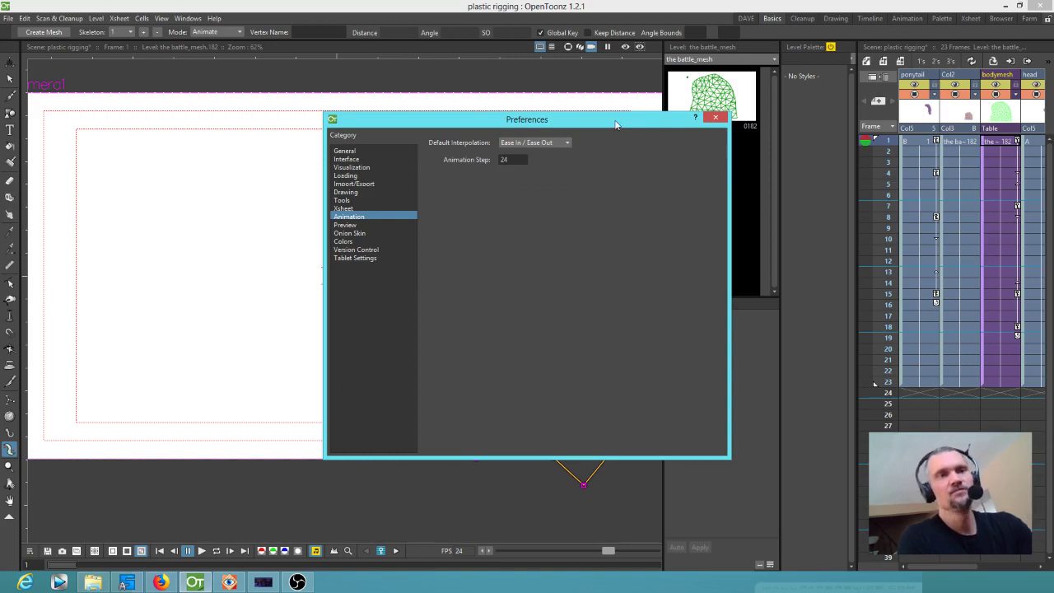
{"action": "left_click_drag", "start_coordinate": [616, 124], "coordinate": [613, 0]}
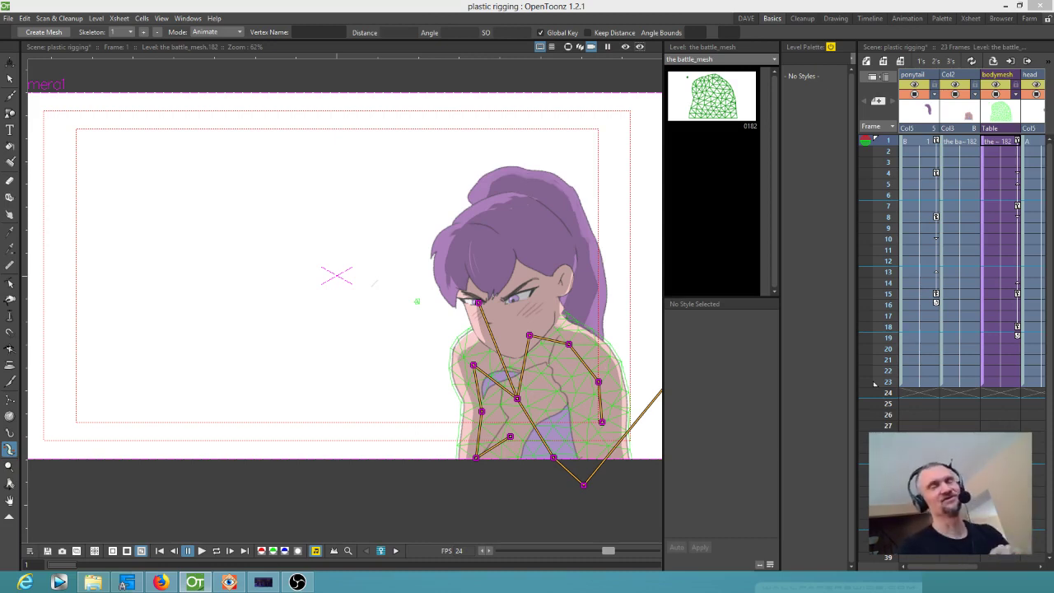
{"action": "left_click", "coordinate": [769, 104]}
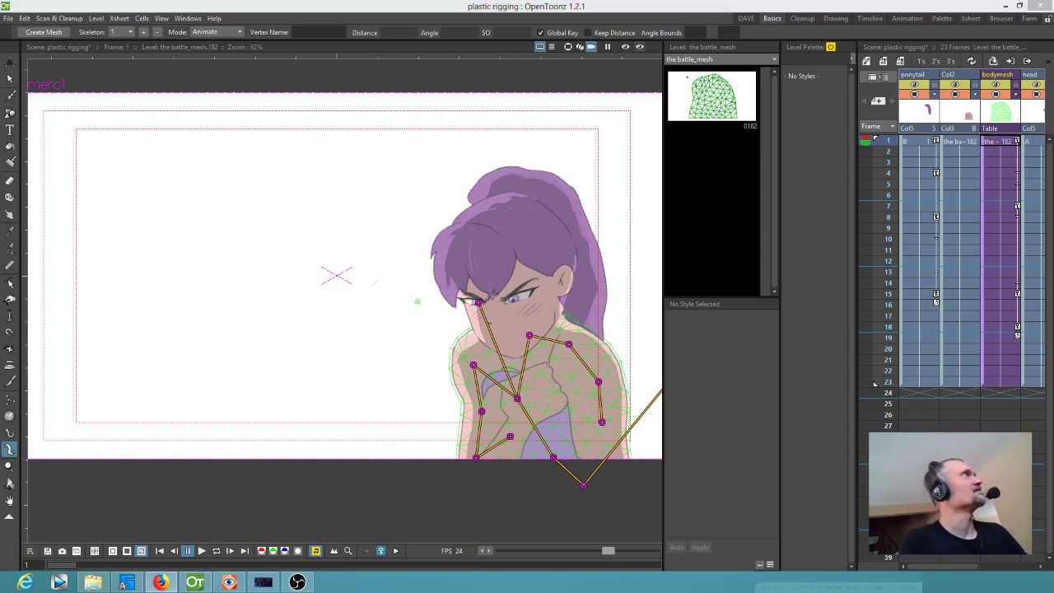
{"action": "key", "text": "alt+Tab"}
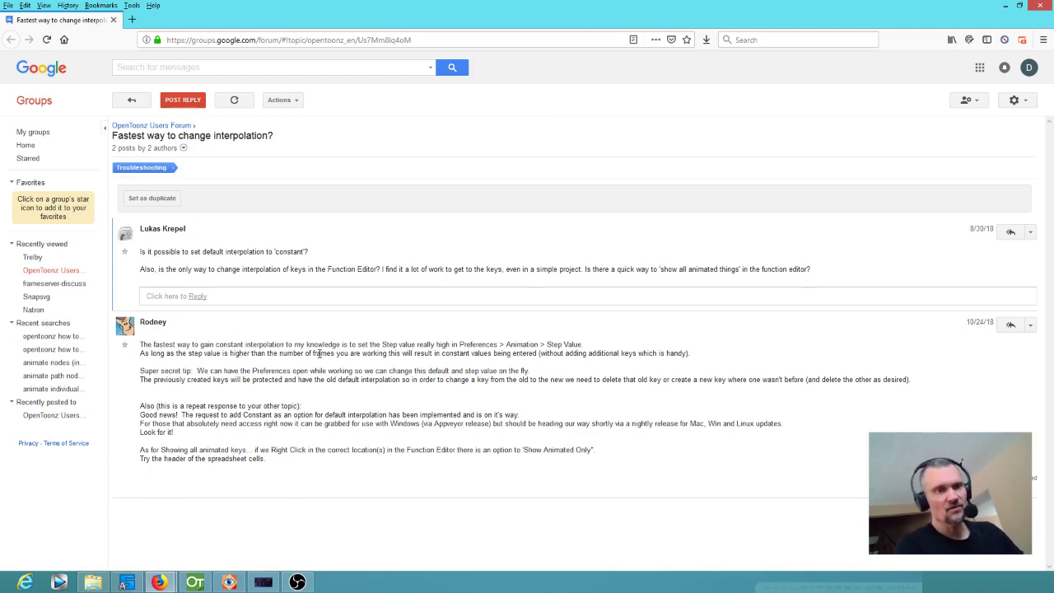
Step: Enlarge the forum page, scroll to the high-Step reply, then close the browser
{"action": "key", "text": "ctrl+plus"}
{"action": "key", "text": "ctrl+plus"}
{"action": "key", "text": "ctrl+plus"}
{"action": "key", "text": "ctrl+plus"}
{"action": "key", "text": "ctrl+plus"}
{"action": "middle_click", "coordinate": [540, 409]}
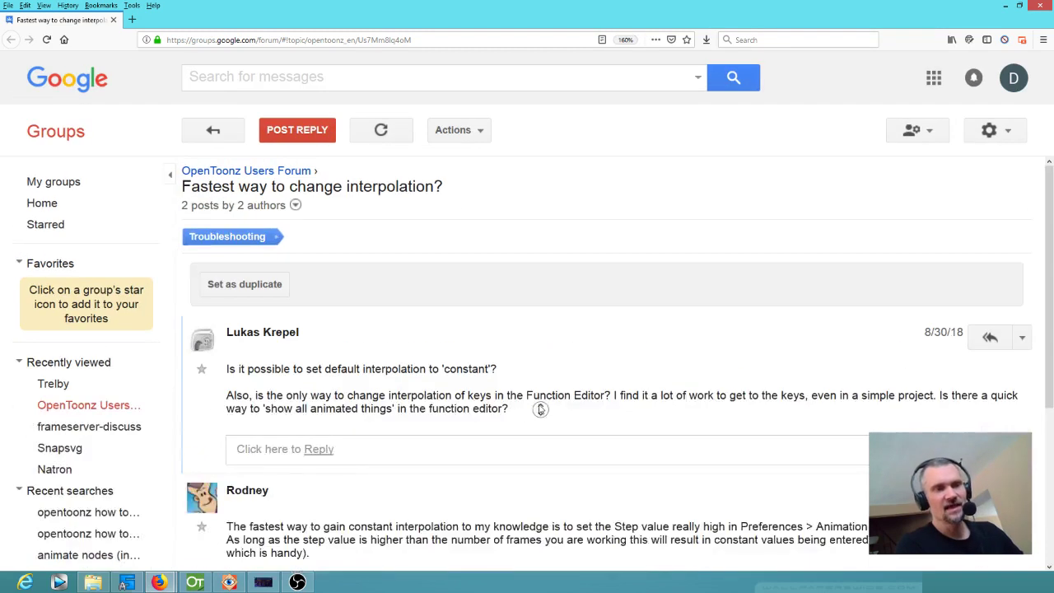
{"action": "scroll", "coordinate": [588, 453], "scroll_direction": "down", "scroll_amount": 2}
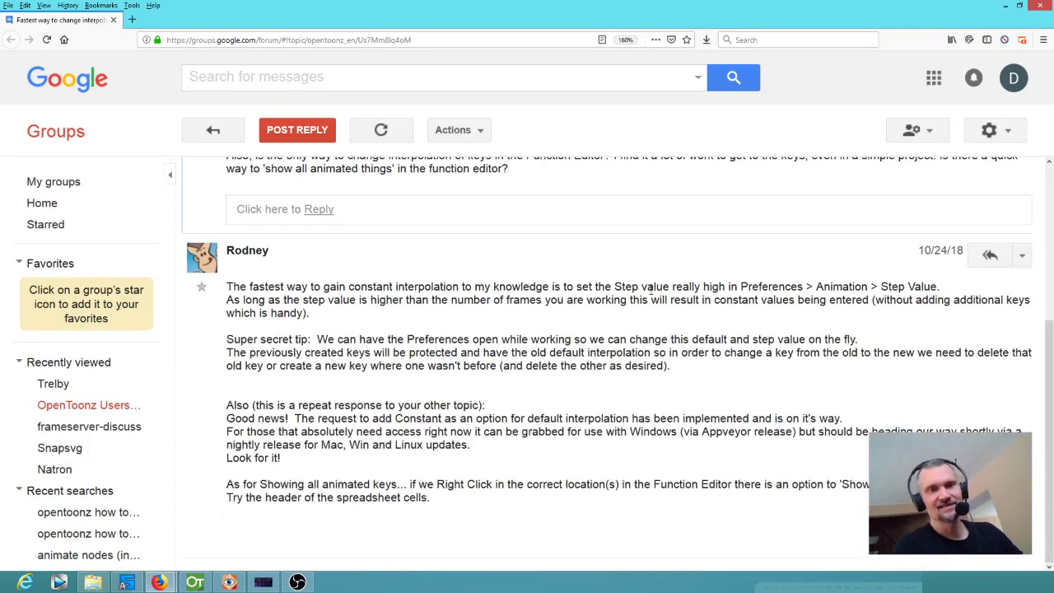
{"action": "mouse_move", "coordinate": [1050, 4]}
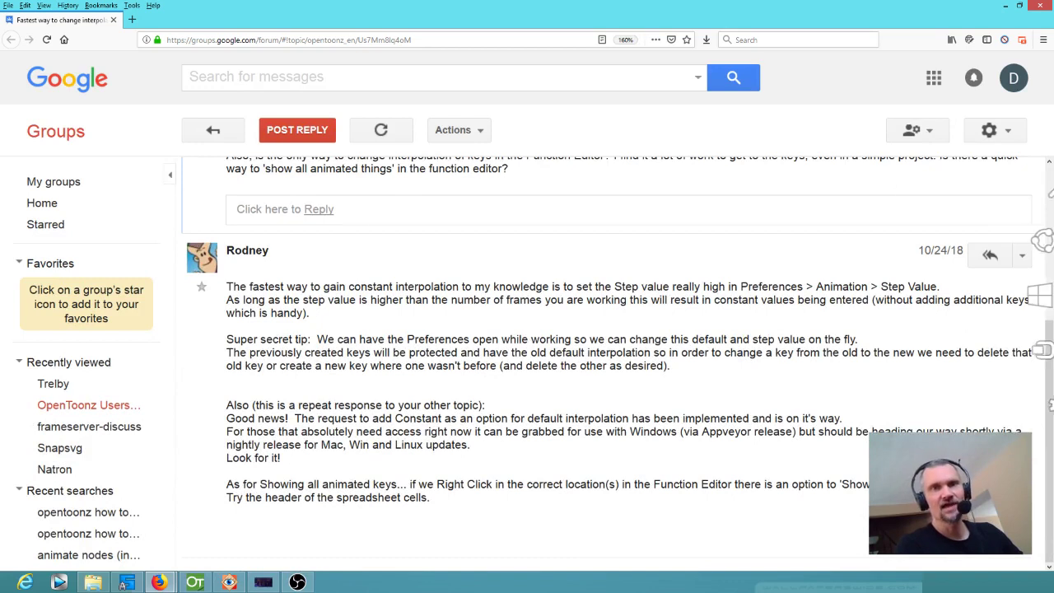
{"action": "left_click", "coordinate": [1039, 6]}
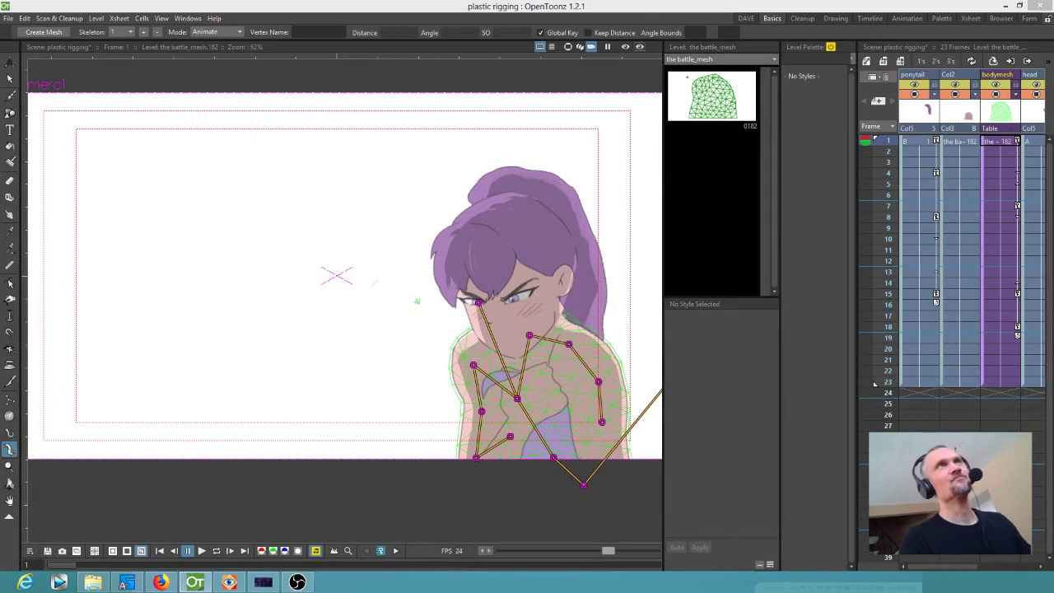
{"action": "key", "text": "ctrl+u"}
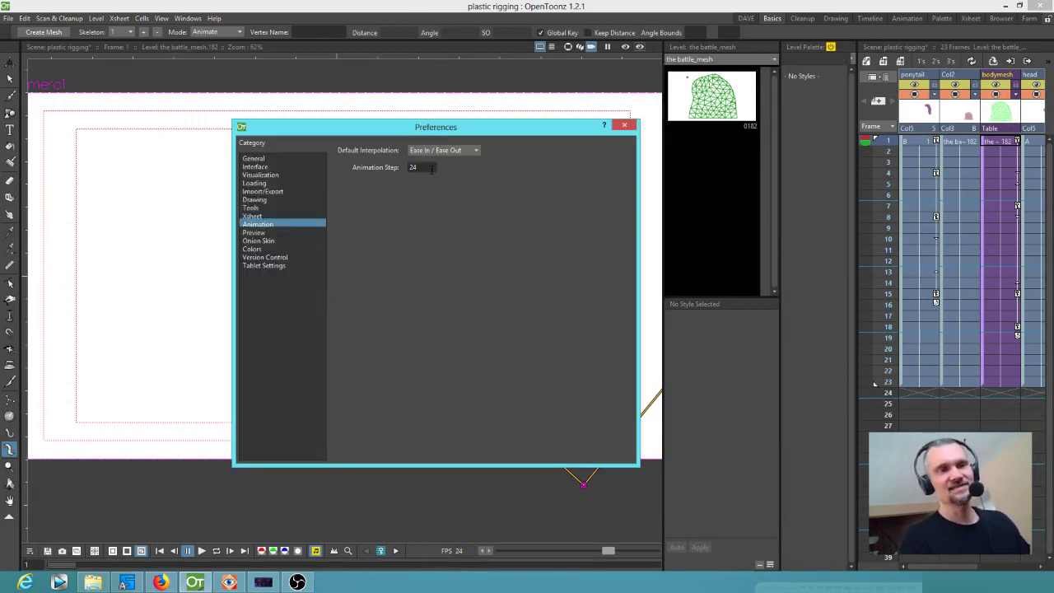
{"action": "left_click", "coordinate": [431, 167]}
{"action": "left_click", "coordinate": [423, 168]}
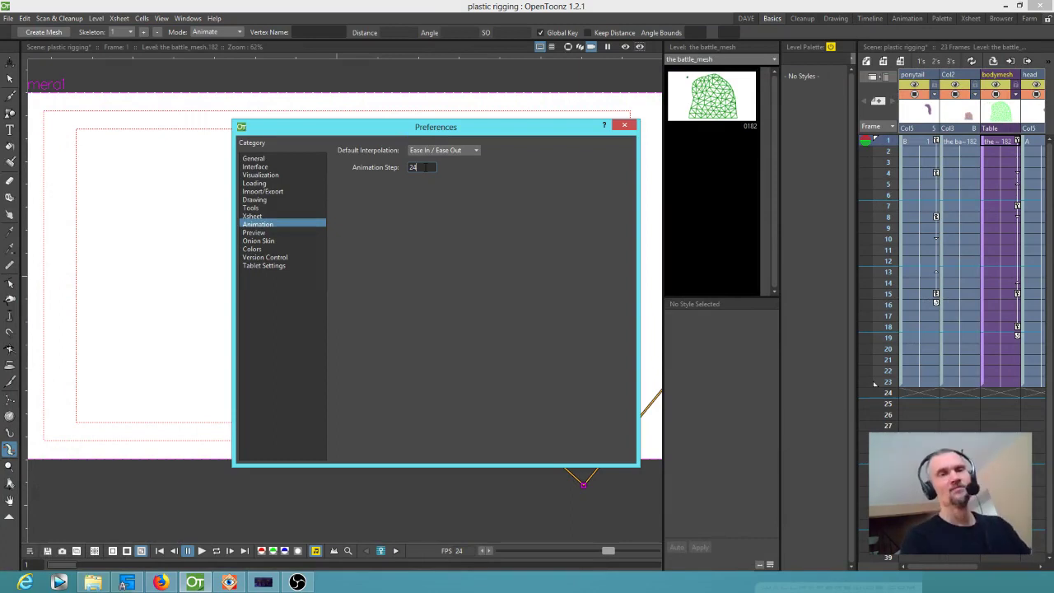
{"action": "left_click", "coordinate": [625, 125]}
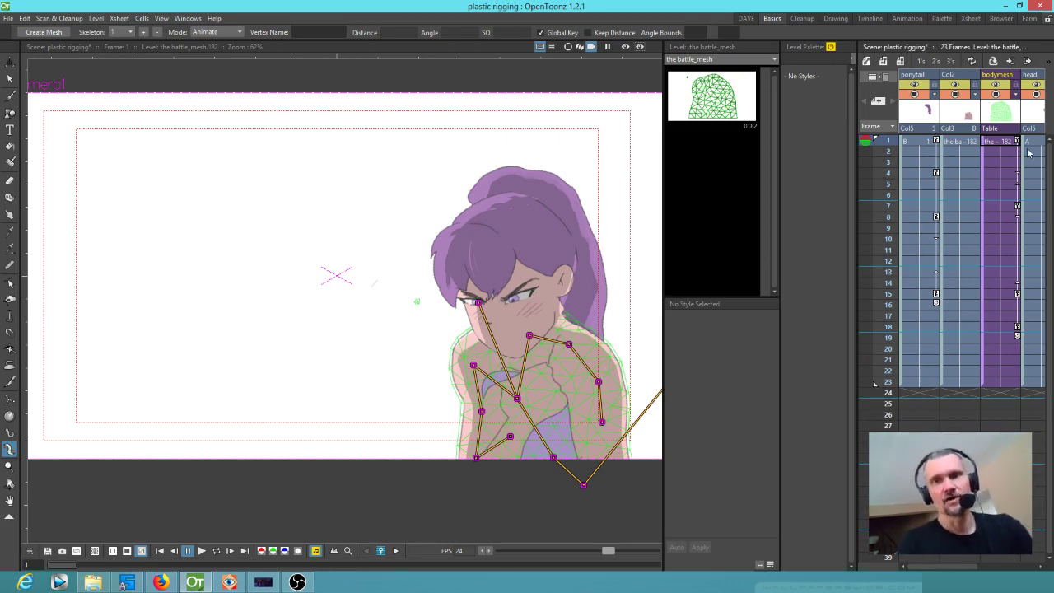
{"action": "left_click", "coordinate": [937, 142]}
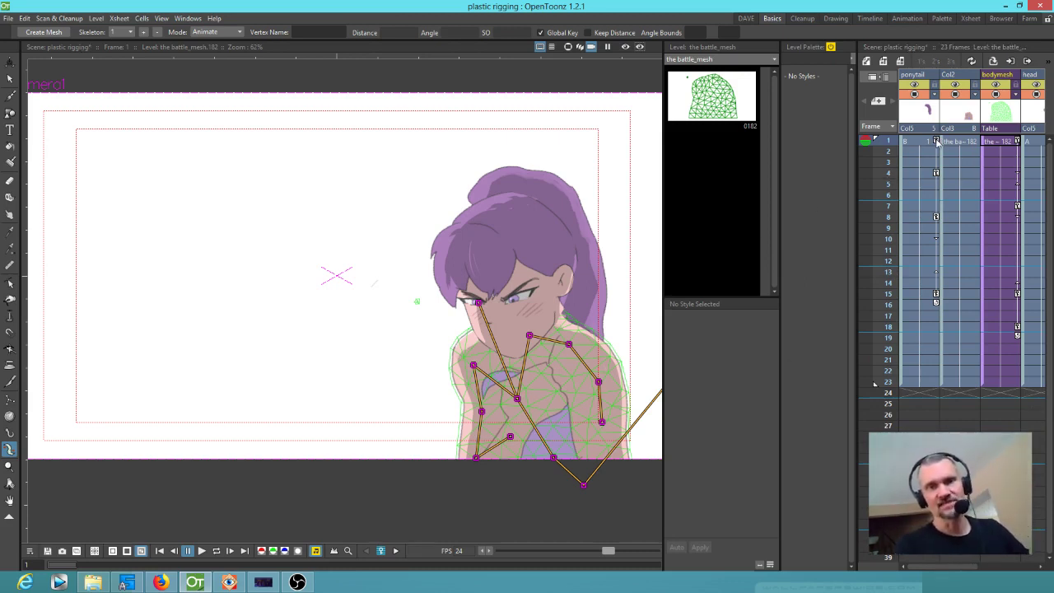
{"action": "left_click", "coordinate": [936, 173]}
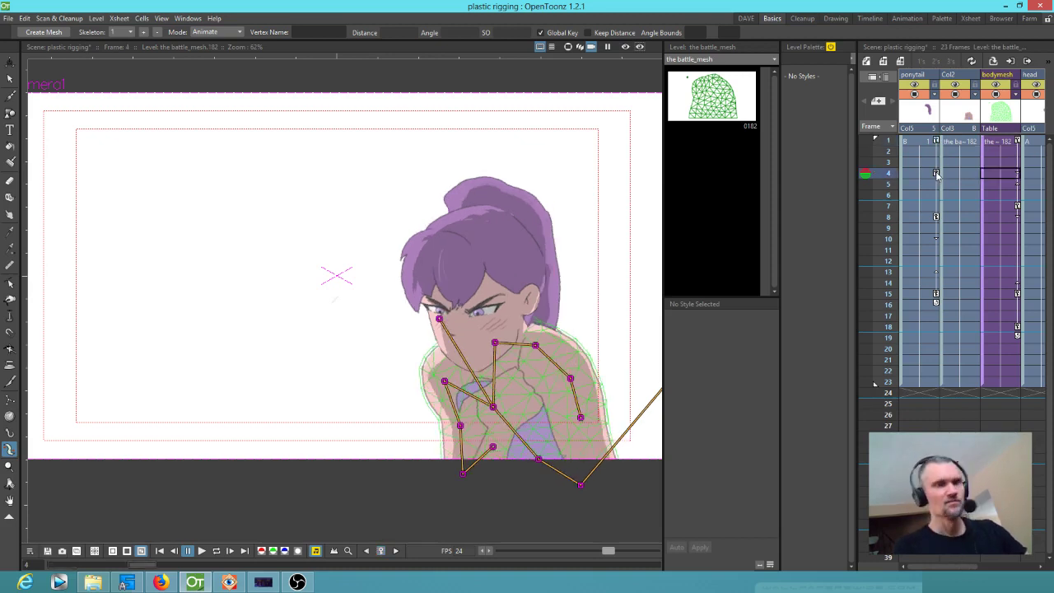
{"action": "left_click", "coordinate": [936, 216]}
{"action": "left_click", "coordinate": [936, 294]}
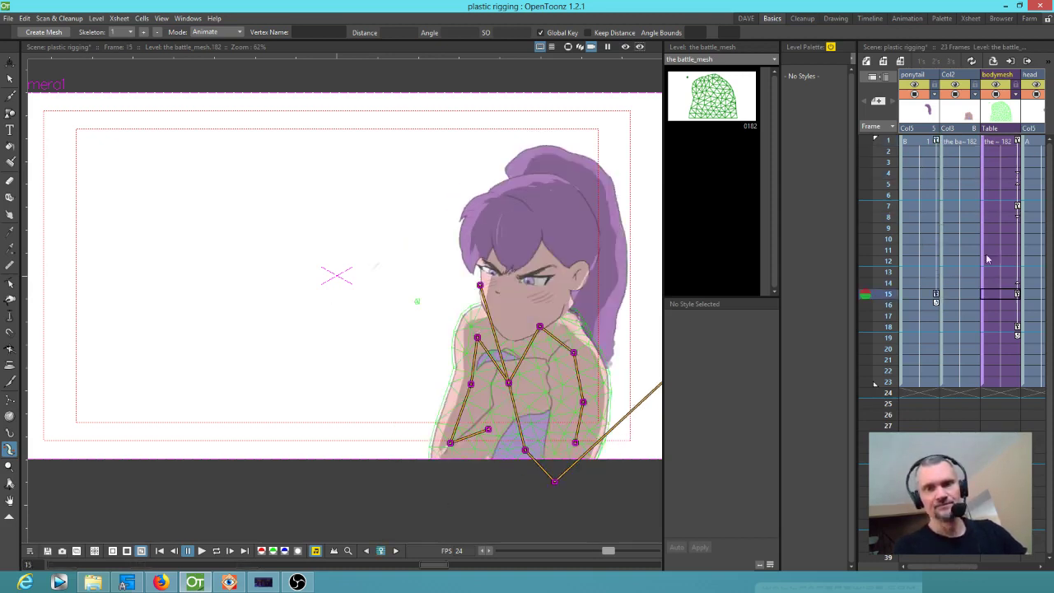
{"action": "left_click", "coordinate": [1017, 206]}
{"action": "left_click", "coordinate": [1017, 167]}
{"action": "left_click", "coordinate": [1017, 206]}
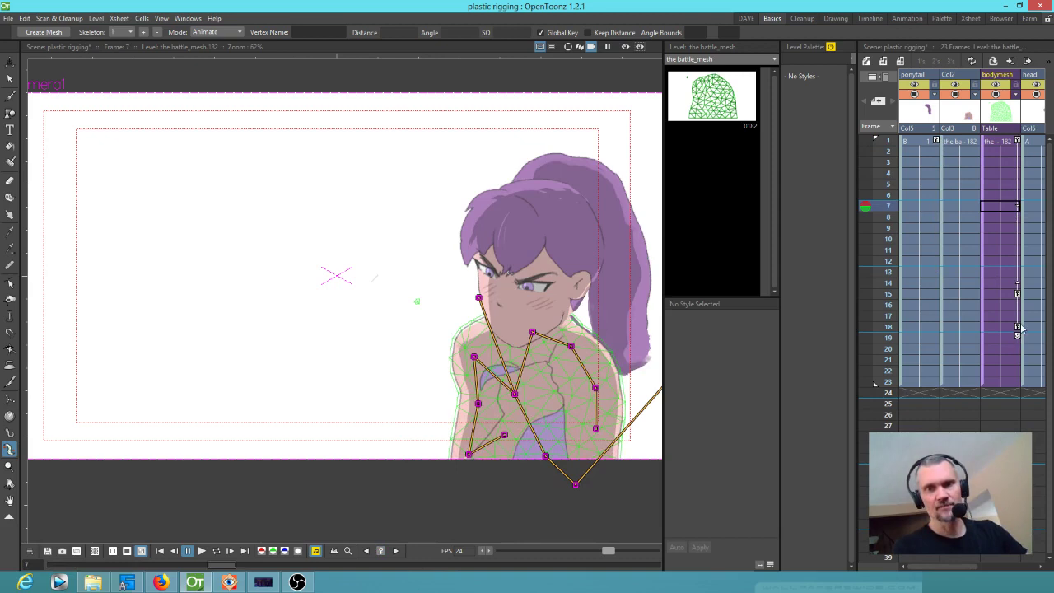
{"action": "left_click", "coordinate": [1018, 328]}
{"action": "left_click", "coordinate": [1020, 294]}
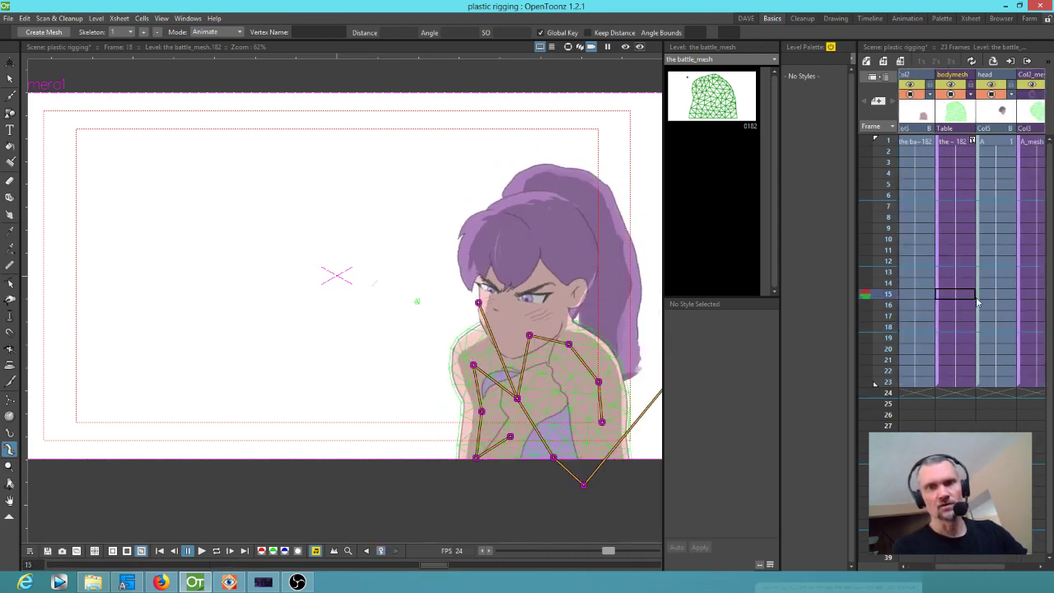
{"action": "scroll", "coordinate": [947, 299], "scroll_direction": "right", "scroll_amount": 2}
{"action": "left_click", "coordinate": [981, 349]}
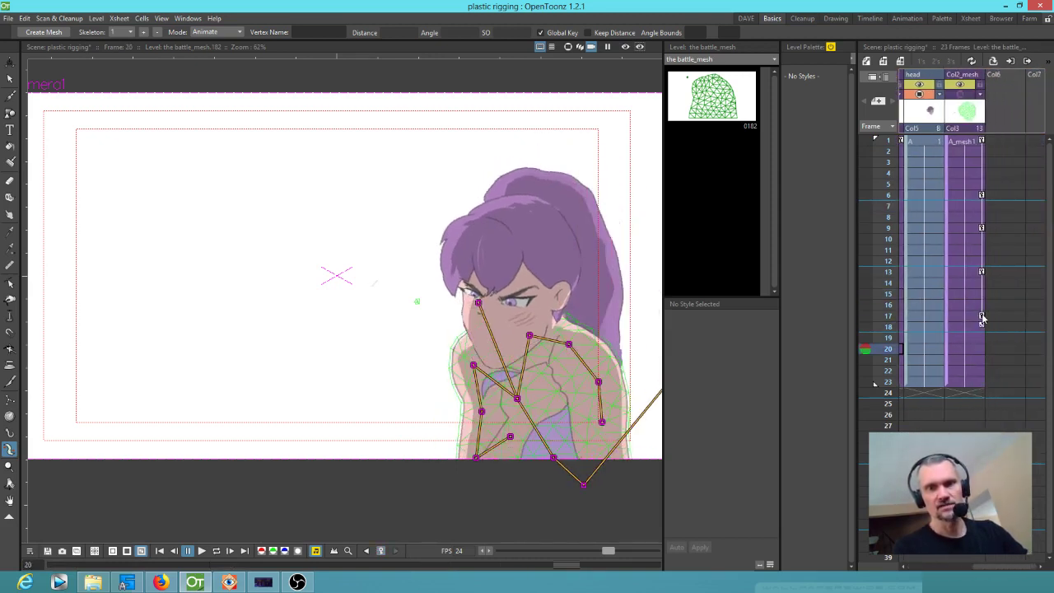
{"action": "left_click", "coordinate": [982, 316]}
{"action": "left_click", "coordinate": [981, 272]}
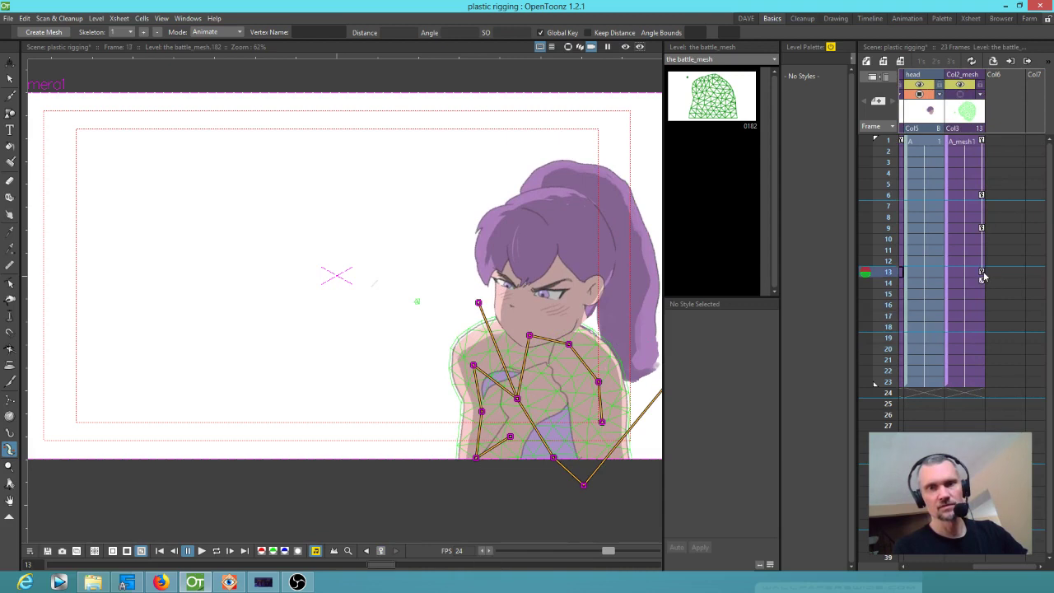
{"action": "left_click", "coordinate": [982, 228]}
{"action": "left_click", "coordinate": [981, 196]}
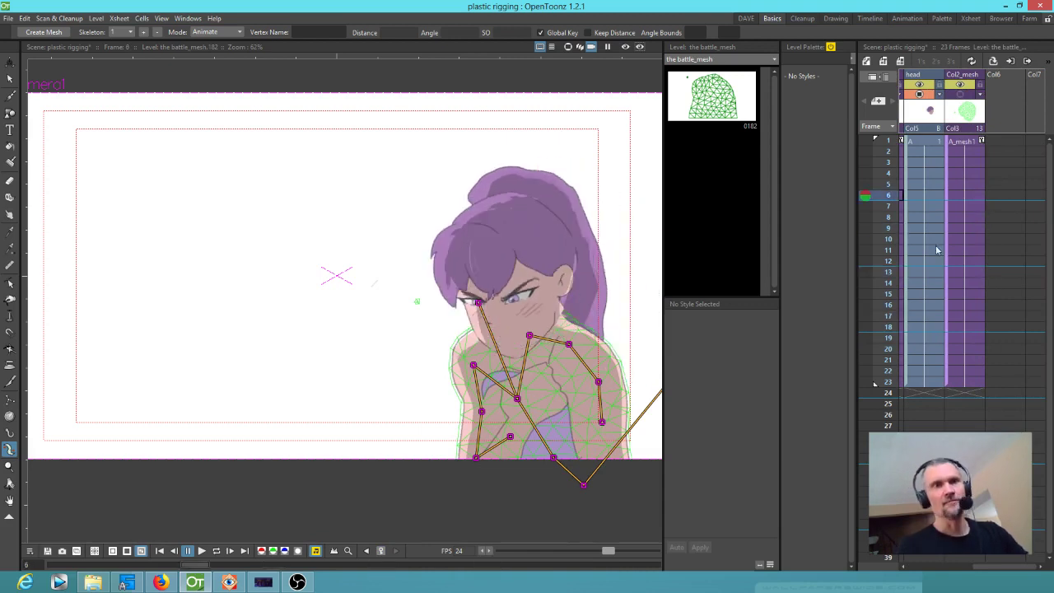
{"action": "left_click", "coordinate": [953, 145]}
Step: Check the Animation Step value in Preferences, then close the dialog
{"action": "left_click", "coordinate": [7, 18]}
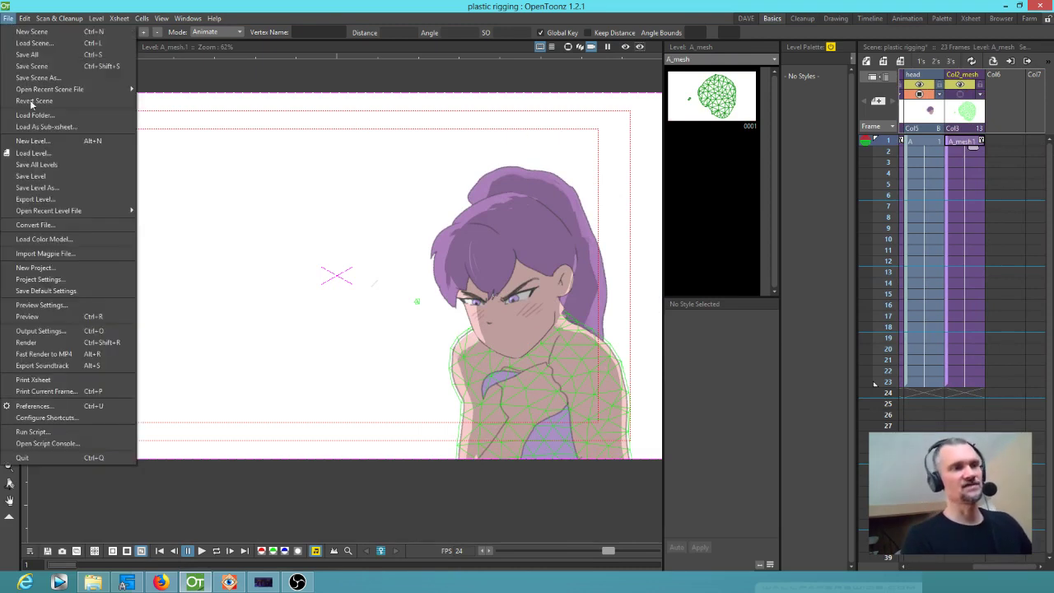
{"action": "left_click", "coordinate": [57, 409]}
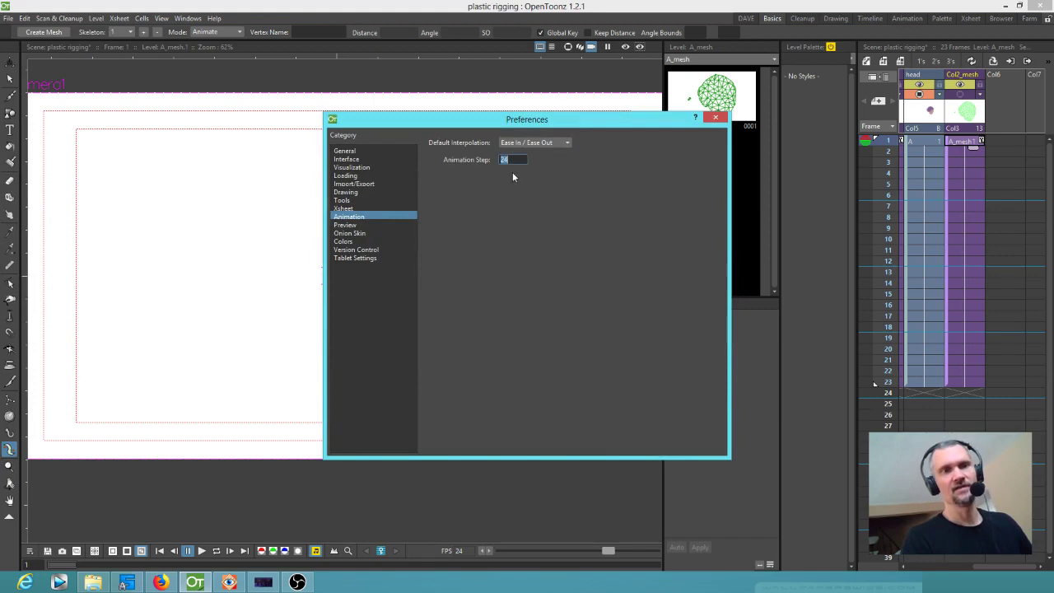
{"action": "left_click", "coordinate": [717, 119]}
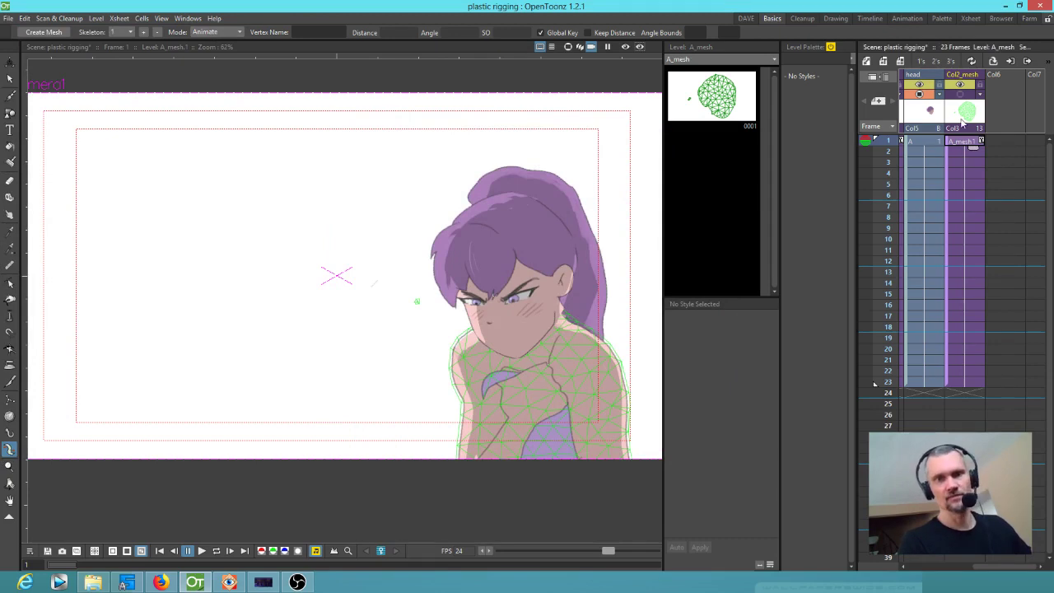
Step: Show the skeleton, select the body mesh and tilt the girl's head down at frame 1
{"action": "left_click", "coordinate": [959, 94]}
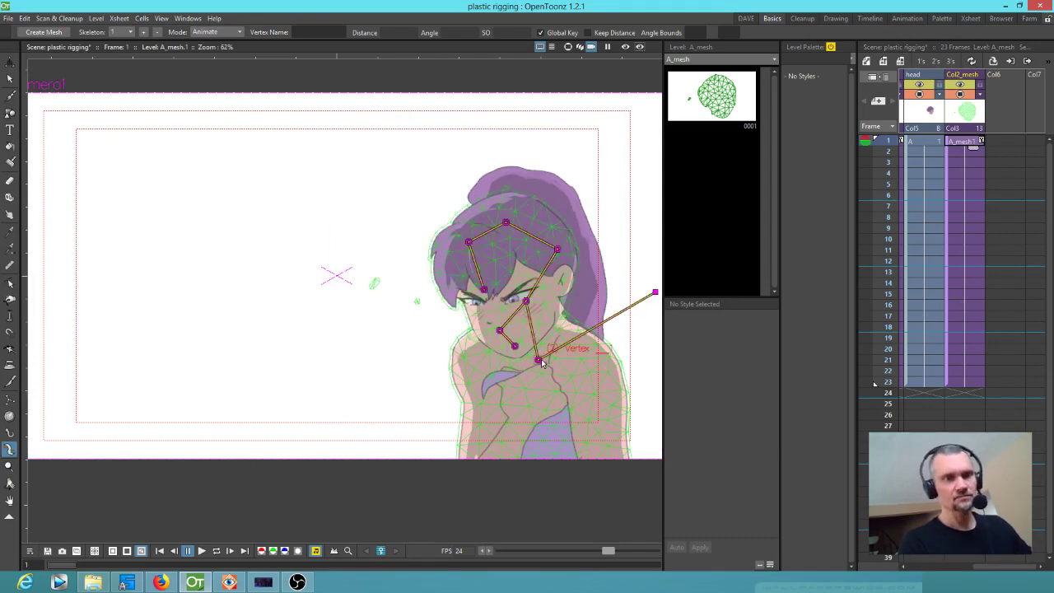
{"action": "left_click_drag", "start_coordinate": [539, 362], "coordinate": [538, 360]}
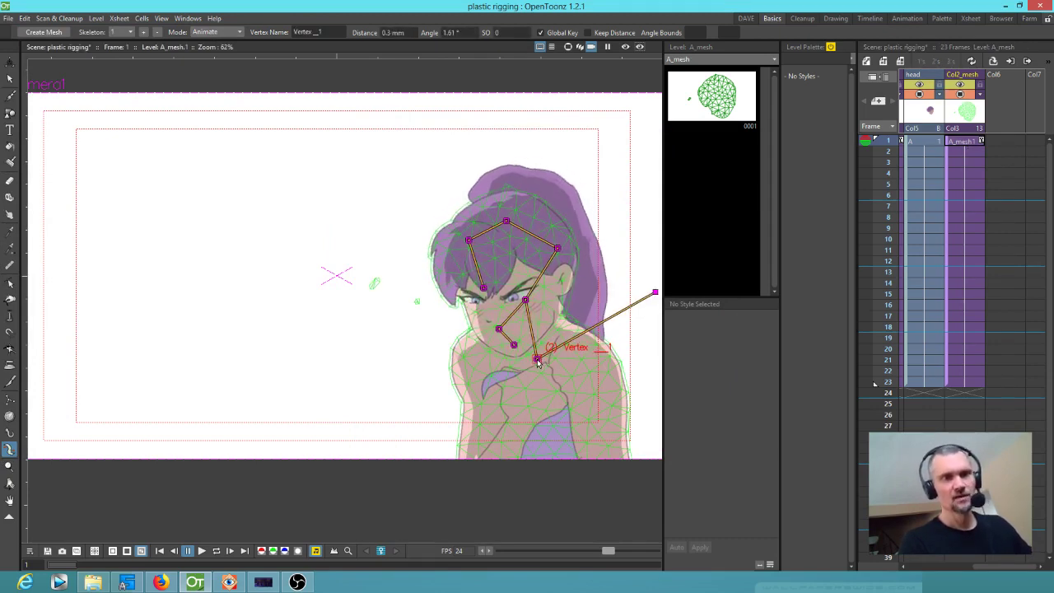
{"action": "scroll", "coordinate": [943, 232], "scroll_direction": "left", "scroll_amount": 3}
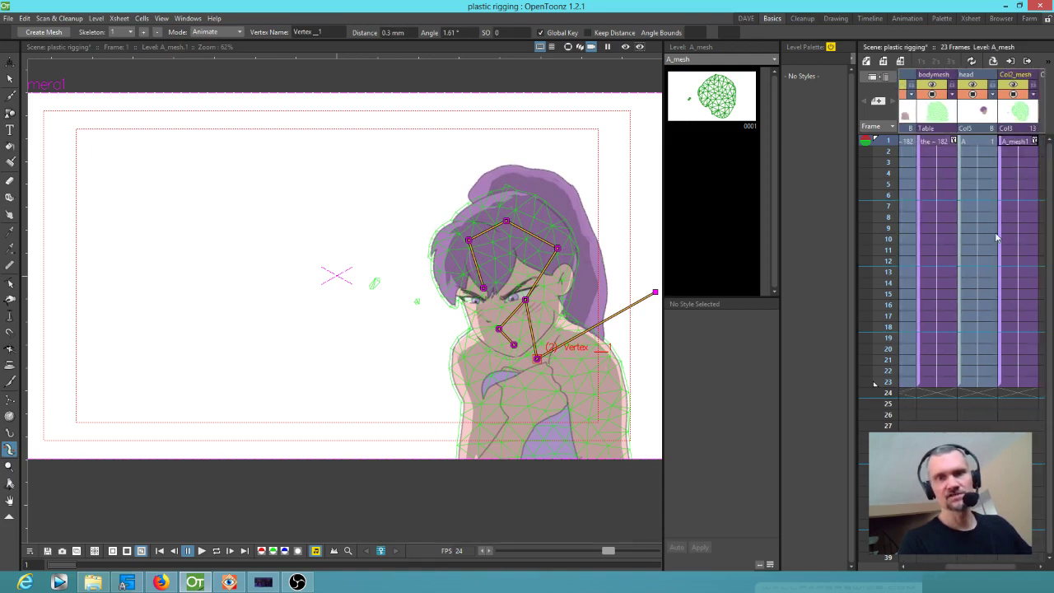
{"action": "left_click", "coordinate": [993, 144]}
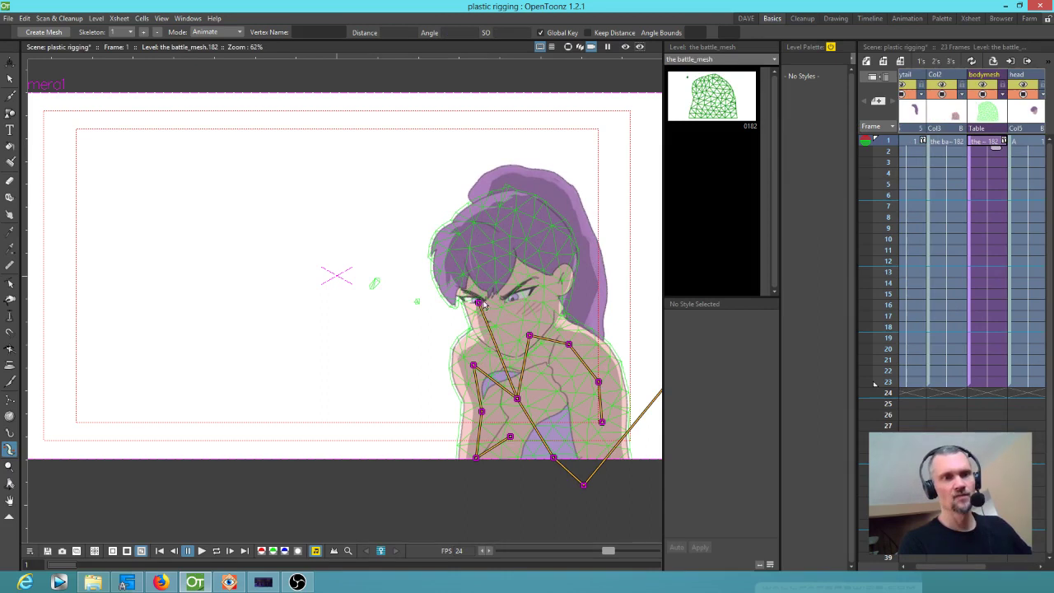
{"action": "left_click_drag", "start_coordinate": [482, 306], "coordinate": [479, 319]}
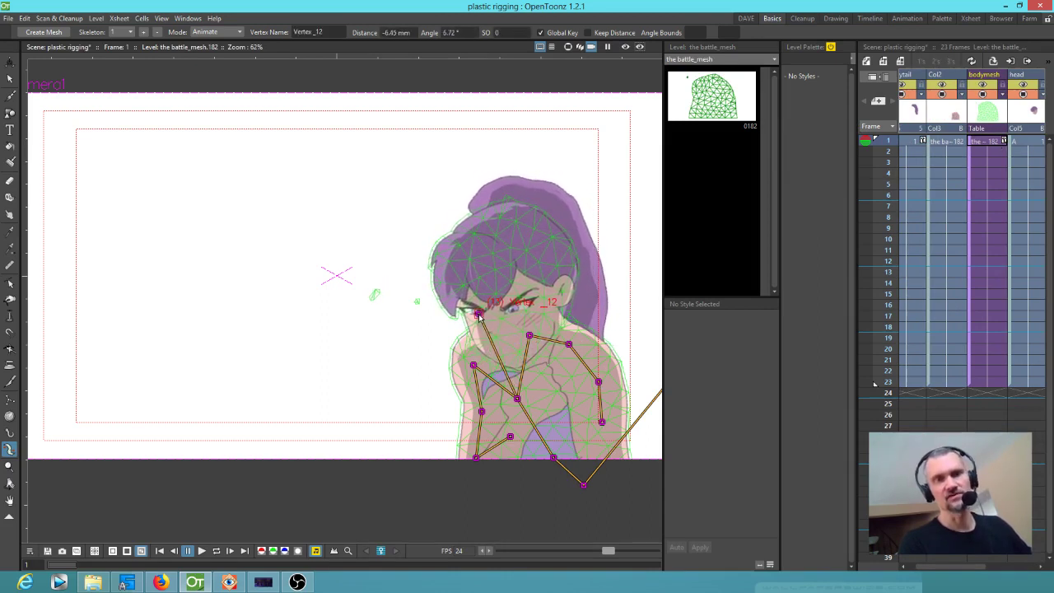
Step: Lean the body right and rock the head at frame 13, then adjust the head at frame 7
{"action": "mouse_move", "coordinate": [889, 144]}
{"action": "left_mouse_down"}
{"action": "mouse_move", "coordinate": [891, 294]}
{"action": "mouse_move", "coordinate": [889, 272]}
{"action": "left_mouse_up"}
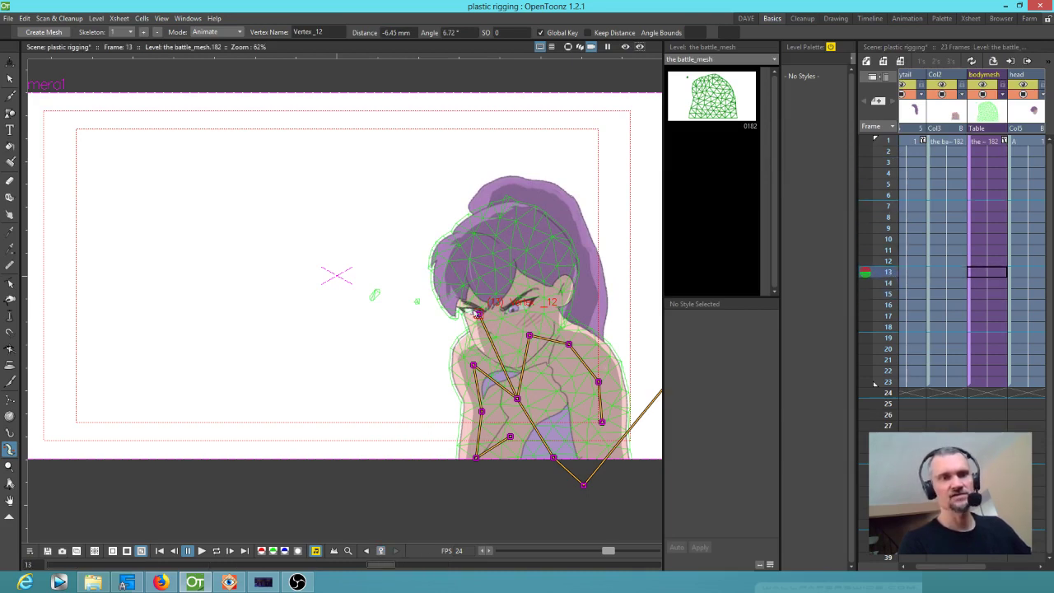
{"action": "left_click_drag", "start_coordinate": [517, 401], "coordinate": [531, 400]}
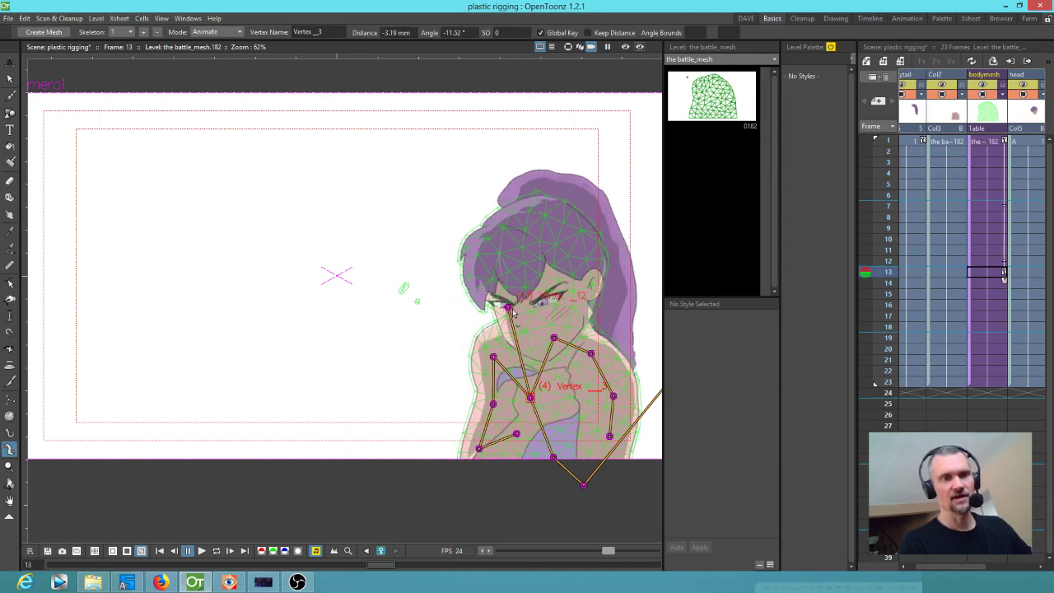
{"action": "left_click_drag", "start_coordinate": [511, 310], "coordinate": [509, 313]}
{"action": "left_click", "coordinate": [982, 205]}
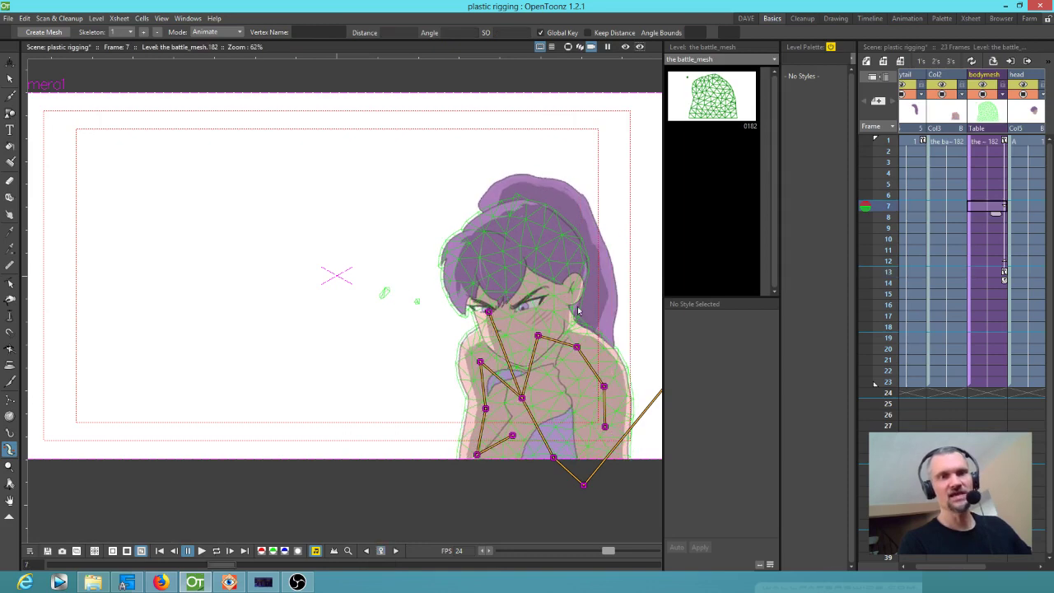
{"action": "left_click_drag", "start_coordinate": [487, 313], "coordinate": [491, 303]}
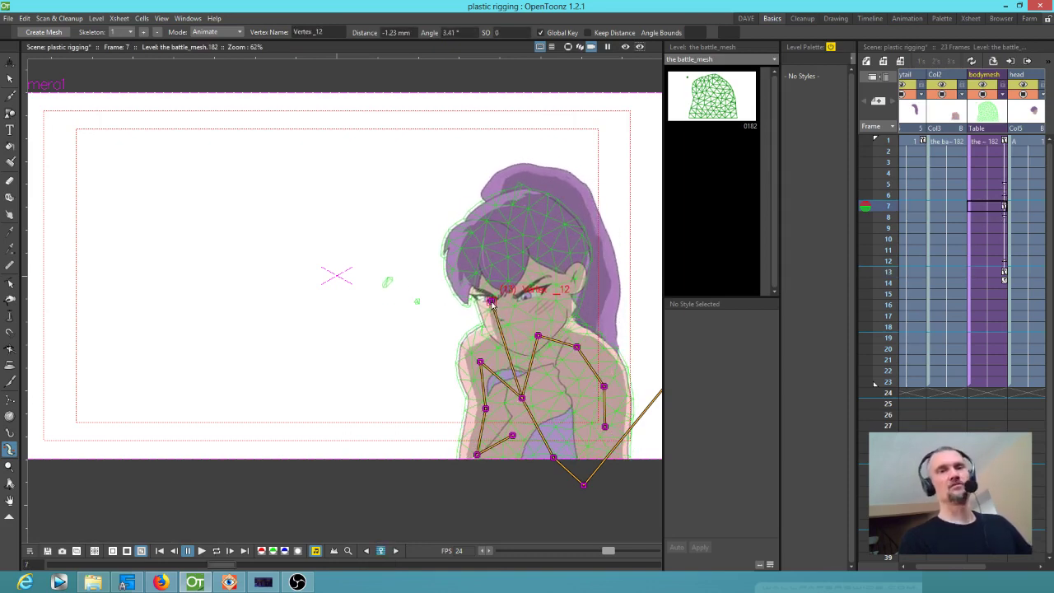
Step: Shift the body left and lower the shoulder at frame 19, then preview the motion
{"action": "left_click", "coordinate": [993, 337]}
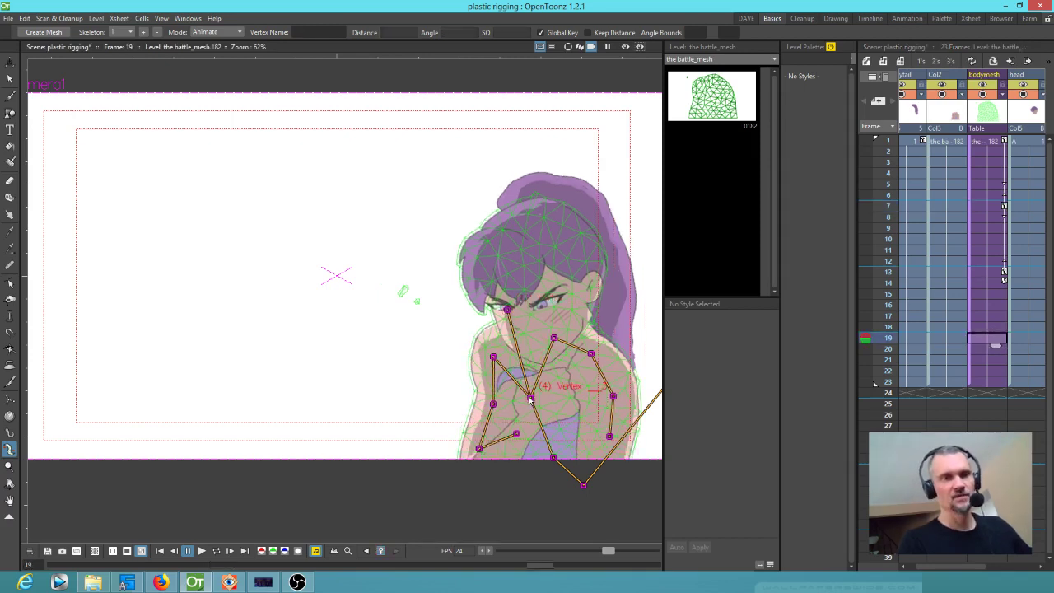
{"action": "left_click_drag", "start_coordinate": [531, 400], "coordinate": [501, 405]}
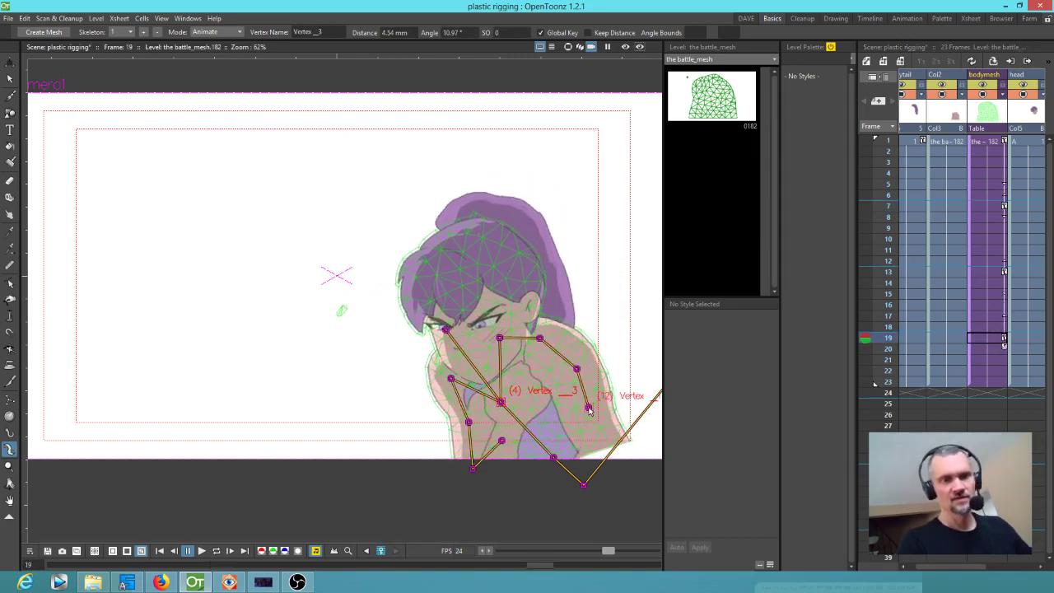
{"action": "left_click_drag", "start_coordinate": [588, 409], "coordinate": [594, 425]}
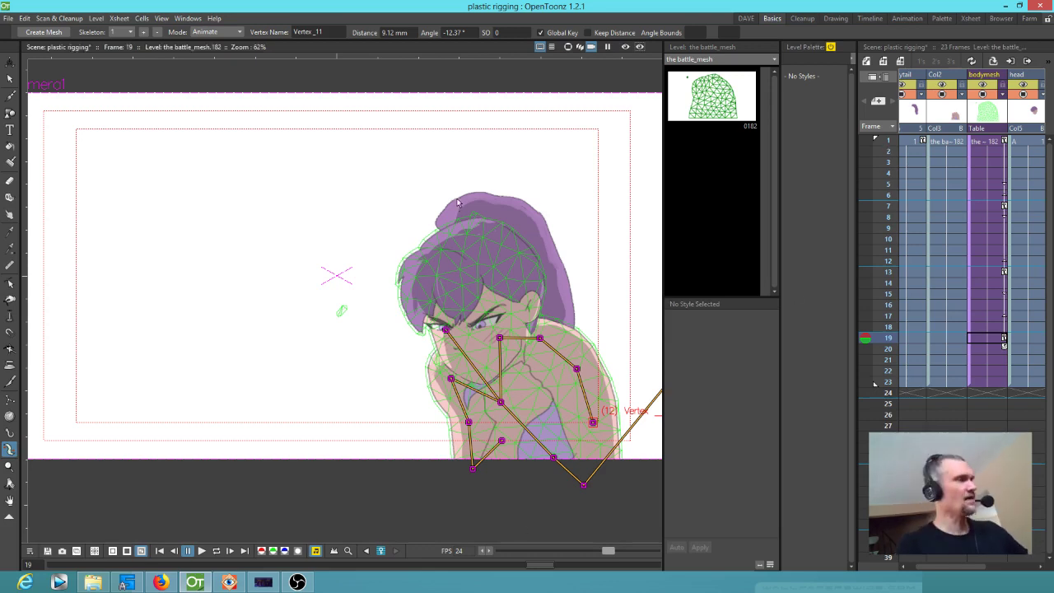
{"action": "left_click_drag", "start_coordinate": [885, 152], "coordinate": [875, 383]}
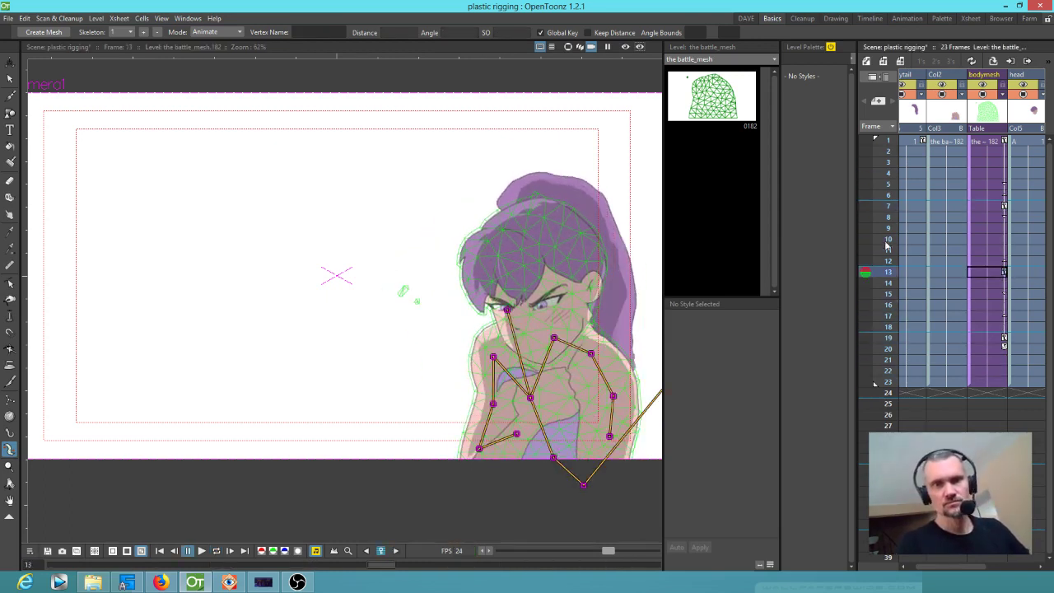
{"action": "left_click", "coordinate": [896, 176]}
Step: Delete the body keys at frames 1, 7, 13 and 19, then re-tilt the head down-left at frame 1
{"action": "mouse_move", "coordinate": [896, 177]}
{"action": "left_mouse_down"}
{"action": "mouse_move", "coordinate": [899, 349]}
{"action": "mouse_move", "coordinate": [918, 123]}
{"action": "left_mouse_up"}
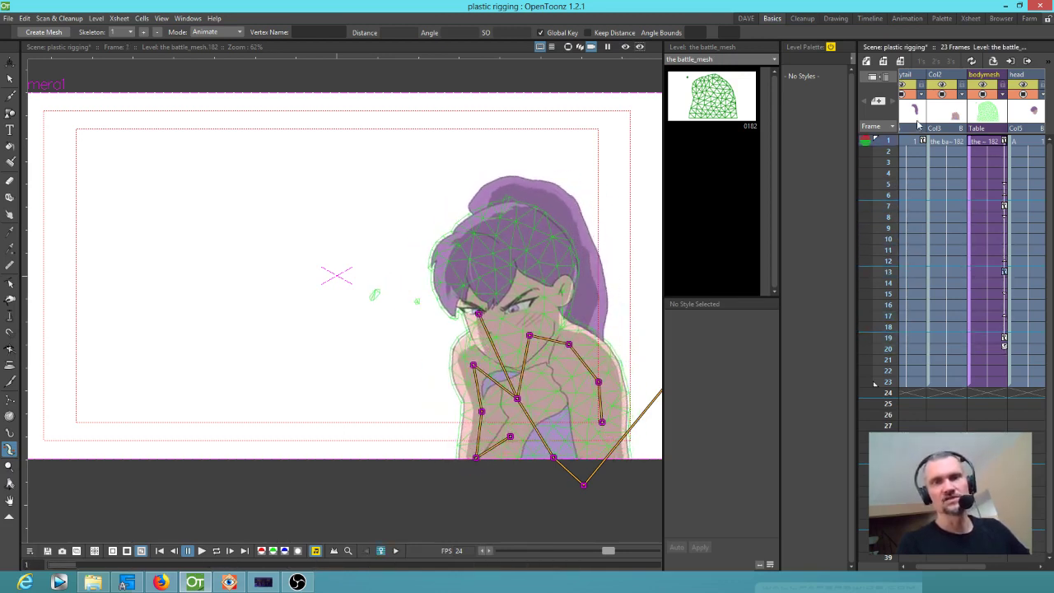
{"action": "left_click", "coordinate": [1004, 141]}
{"action": "left_click", "coordinate": [1004, 206]}
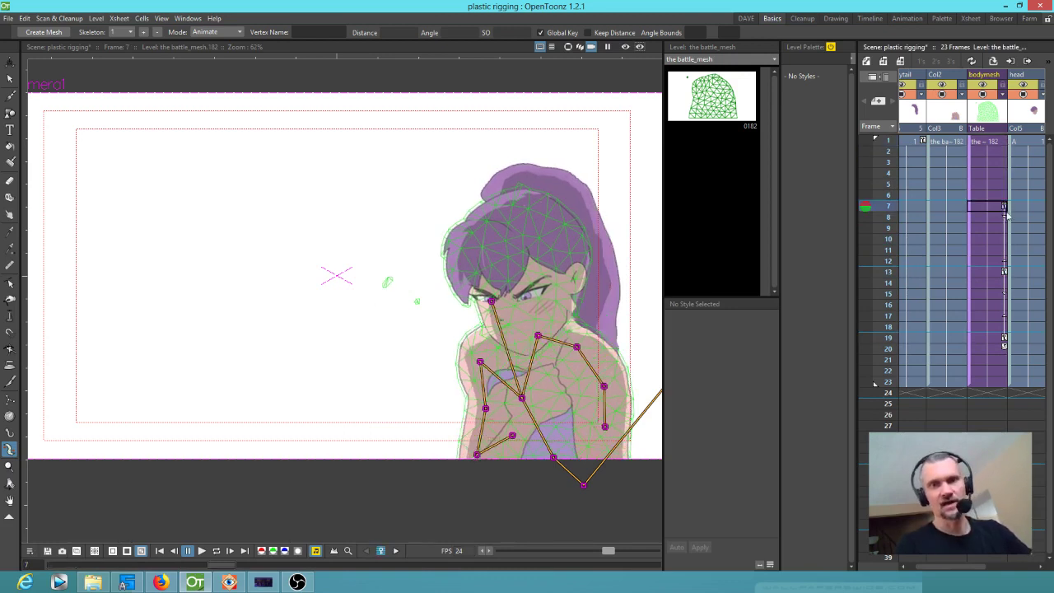
{"action": "left_click", "coordinate": [1004, 271]}
{"action": "left_click", "coordinate": [1004, 337]}
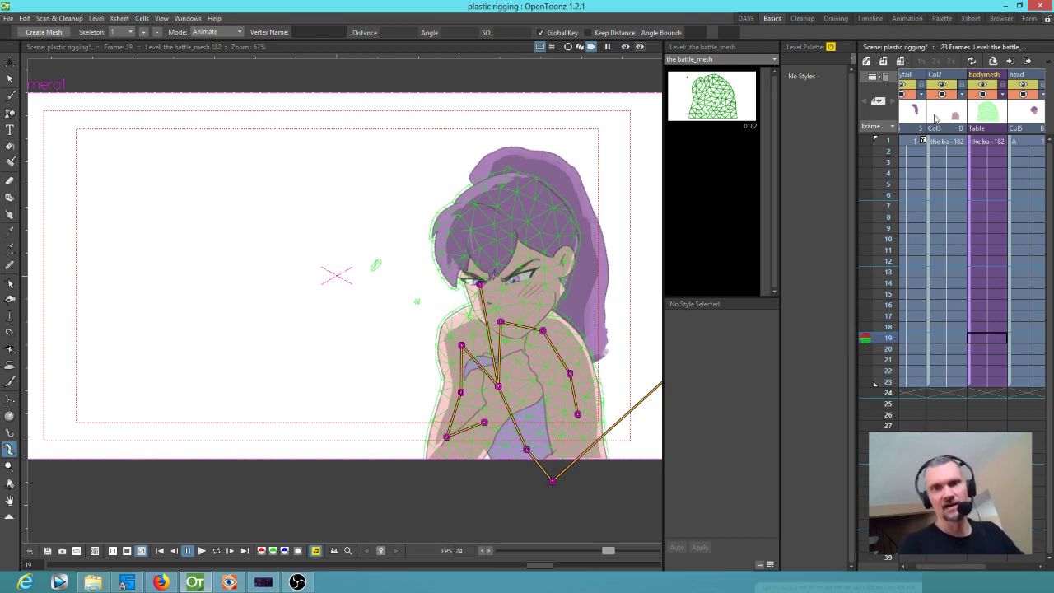
{"action": "left_click", "coordinate": [992, 143]}
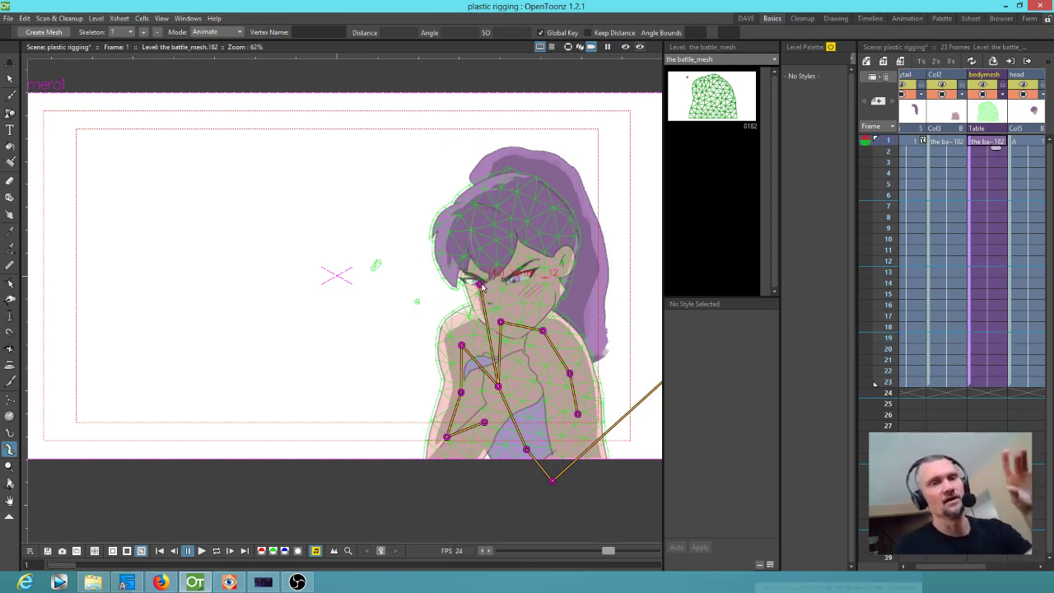
{"action": "left_click_drag", "start_coordinate": [481, 282], "coordinate": [455, 298]}
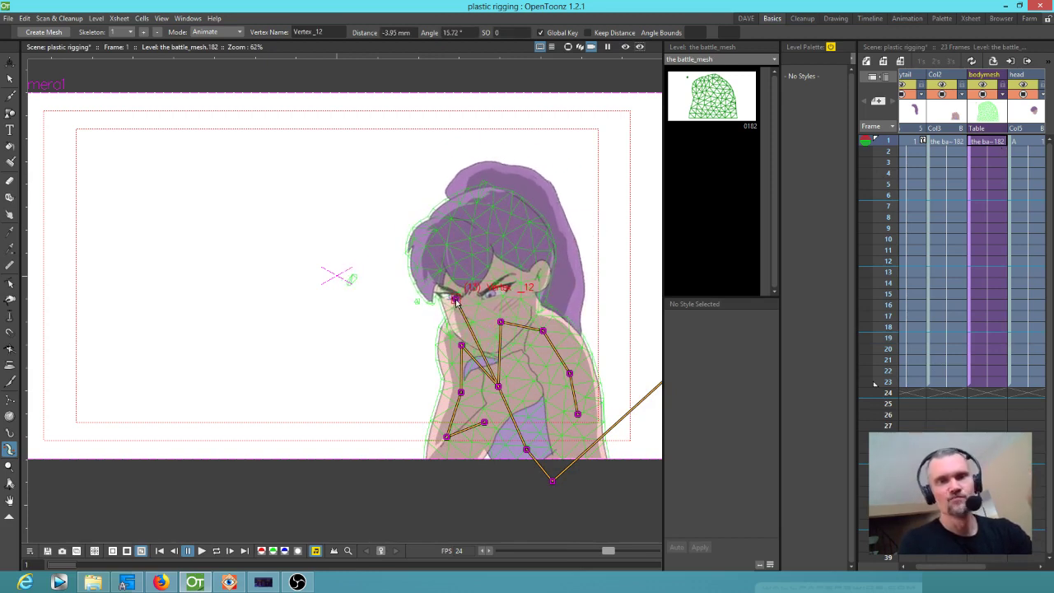
Step: At frame 13, bend the chest right, pull the hand down and rotate the head further
{"action": "left_click", "coordinate": [992, 273]}
{"action": "left_click_drag", "start_coordinate": [503, 386], "coordinate": [511, 393]}
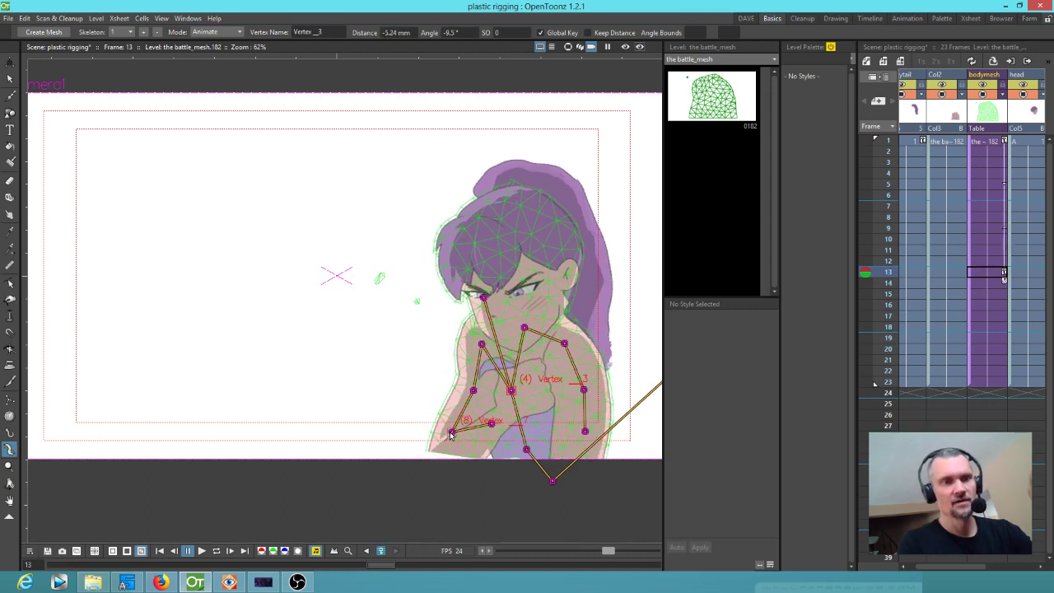
{"action": "left_click_drag", "start_coordinate": [451, 435], "coordinate": [451, 445]}
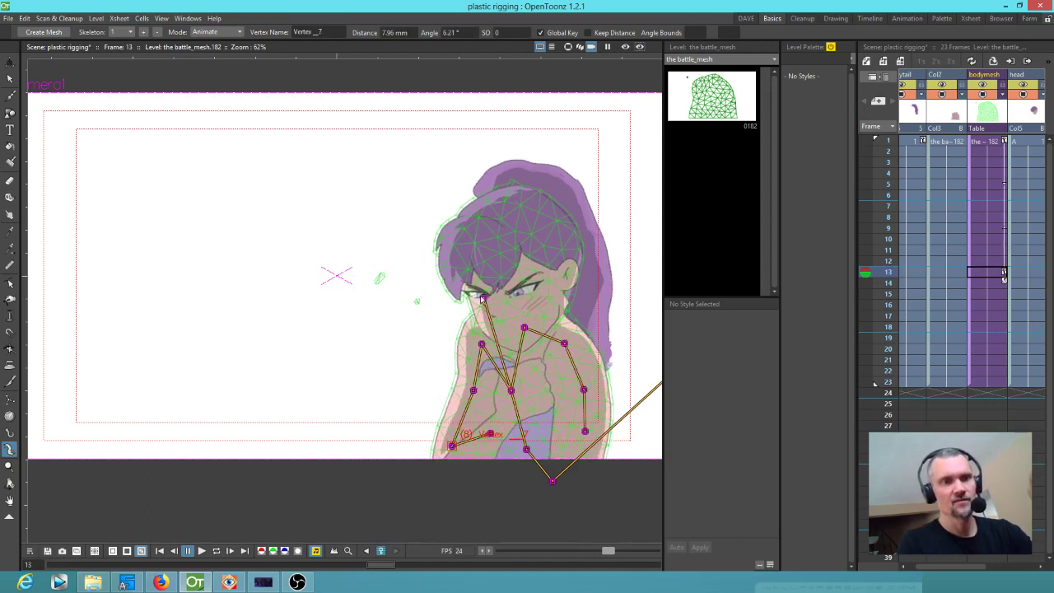
{"action": "mouse_move", "coordinate": [483, 299]}
{"action": "left_mouse_down"}
{"action": "mouse_move", "coordinate": [500, 294]}
{"action": "mouse_move", "coordinate": [490, 288]}
{"action": "left_mouse_up"}
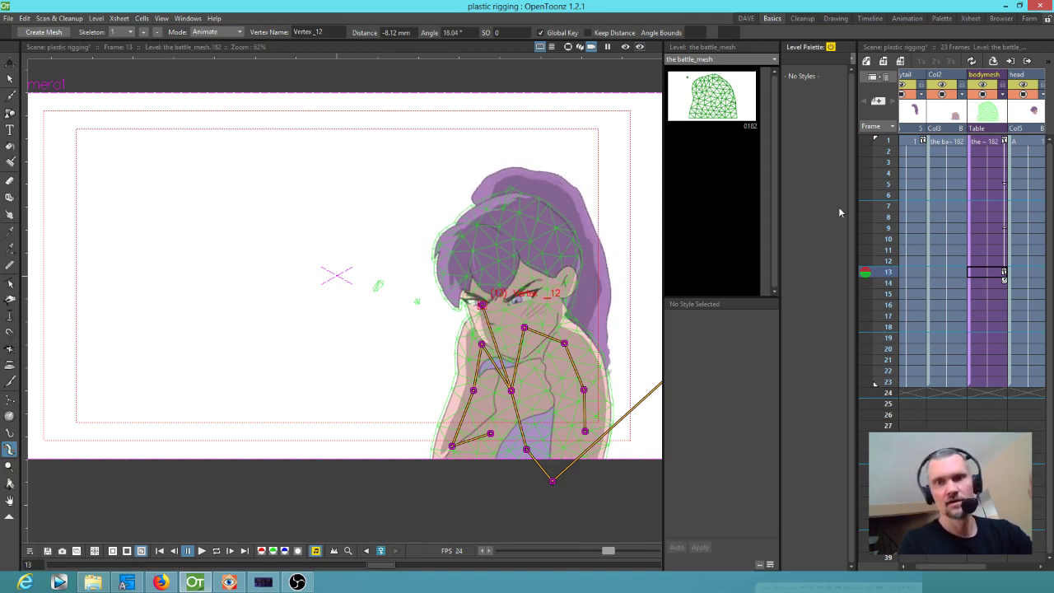
Step: Tilt the head at frame 8, and at frame 19 lean it down-left and reshape the lower body
{"action": "left_click", "coordinate": [988, 217]}
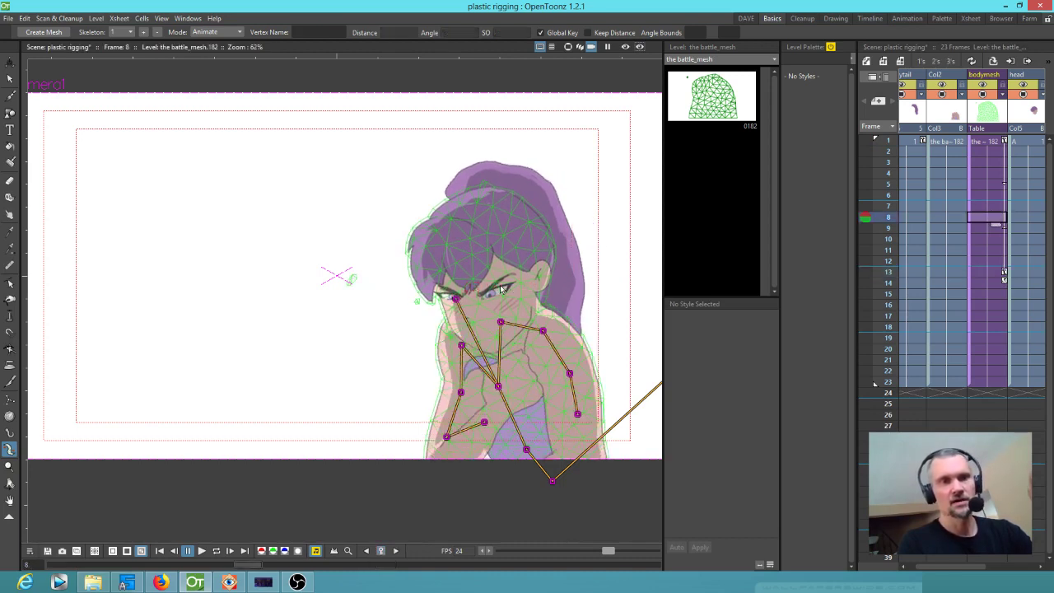
{"action": "left_click_drag", "start_coordinate": [459, 301], "coordinate": [456, 299]}
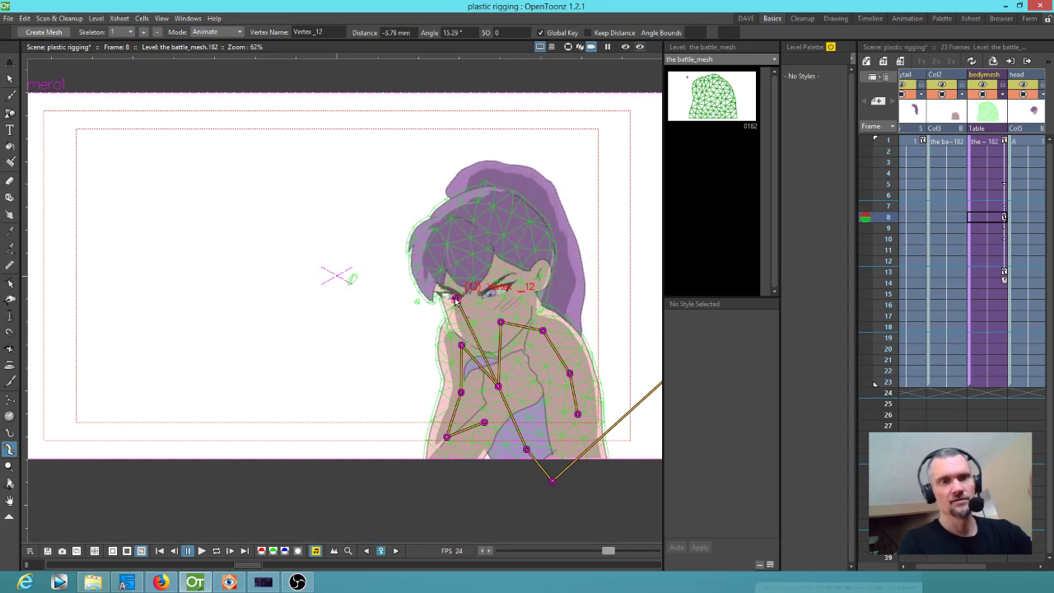
{"action": "left_click", "coordinate": [994, 338]}
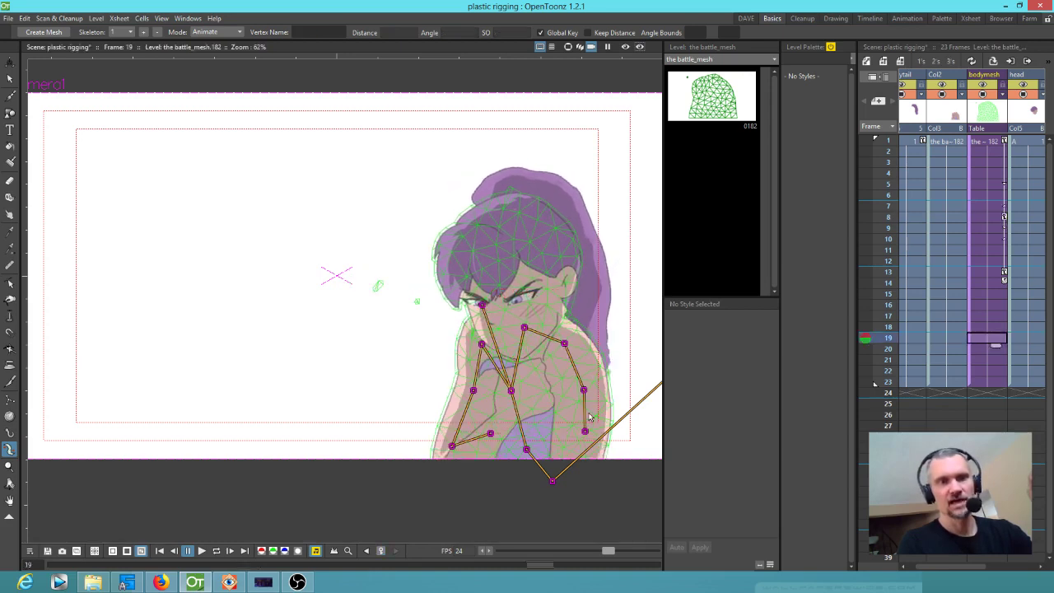
{"action": "left_click_drag", "start_coordinate": [510, 396], "coordinate": [488, 409]}
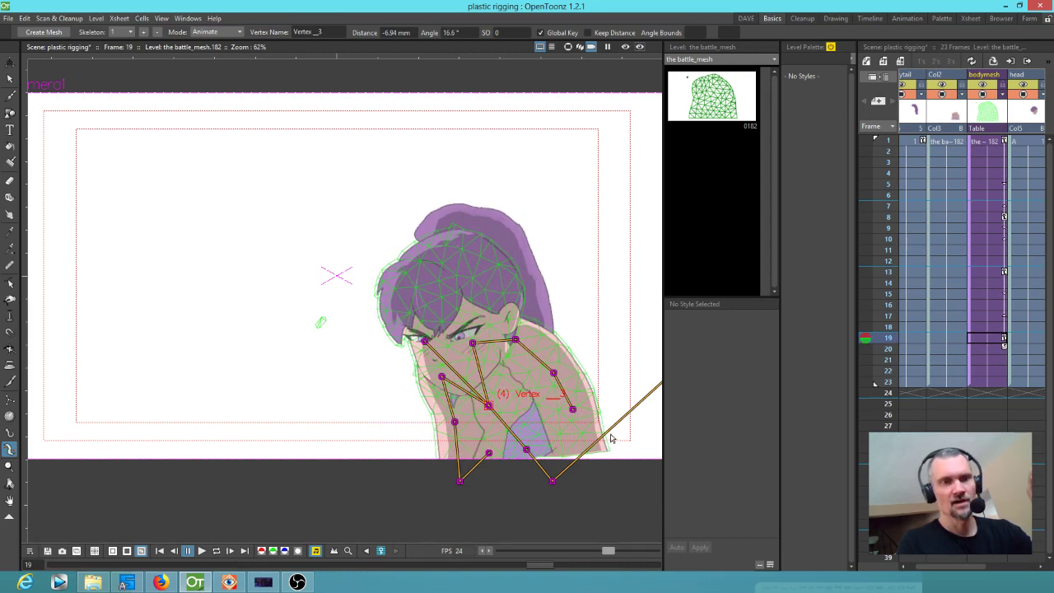
{"action": "left_click_drag", "start_coordinate": [576, 411], "coordinate": [583, 429]}
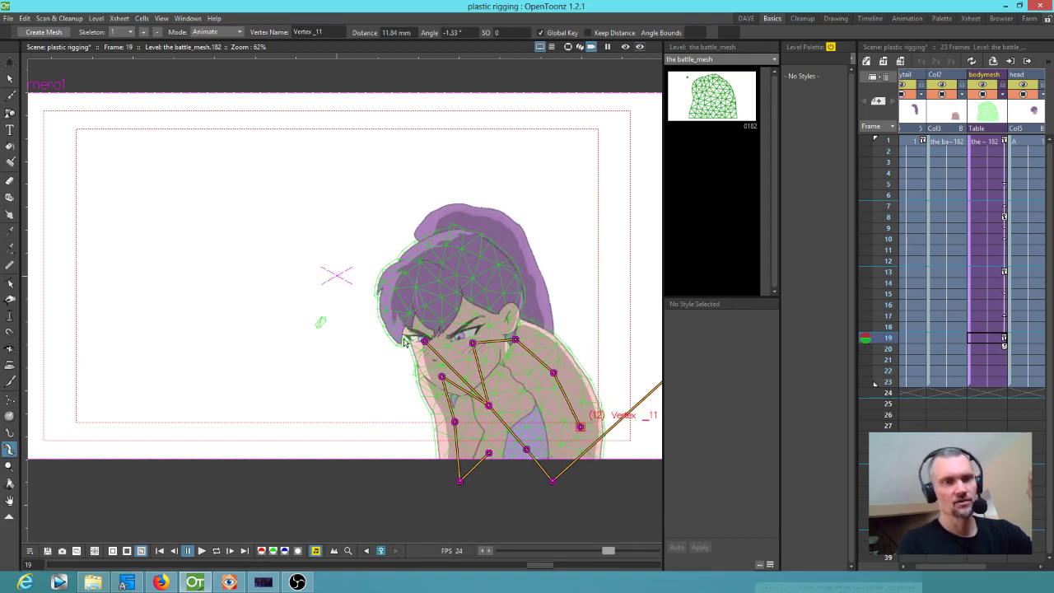
{"action": "left_click_drag", "start_coordinate": [425, 340], "coordinate": [428, 331]}
Step: Preview the new poses by scrubbing and playing, then return to frame 1
{"action": "left_click_drag", "start_coordinate": [883, 338], "coordinate": [886, 141]}
{"action": "key", "text": "p"}
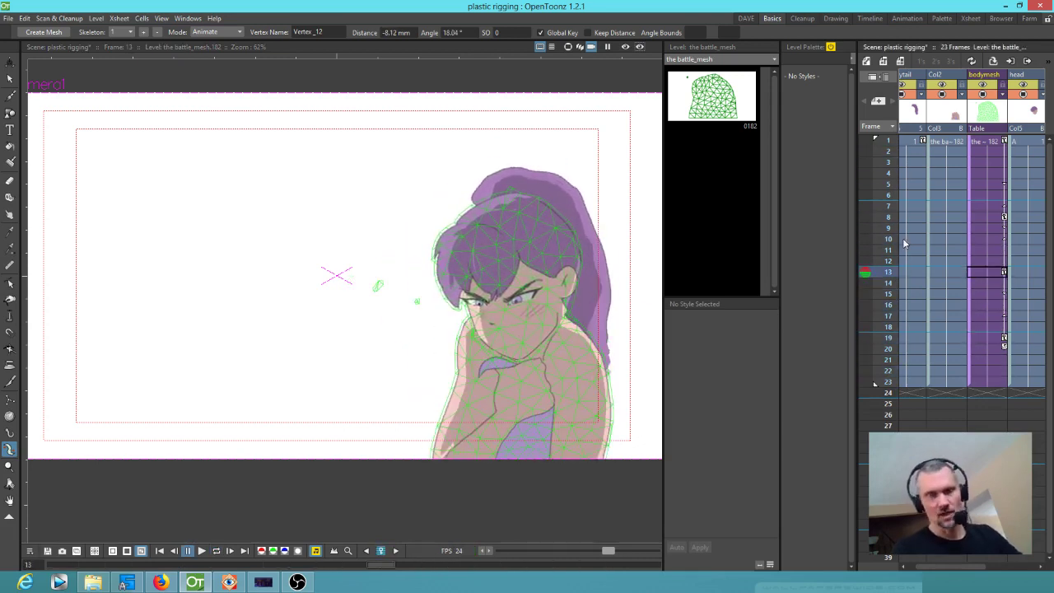
{"action": "left_click", "coordinate": [876, 126]}
{"action": "left_click", "coordinate": [883, 188]}
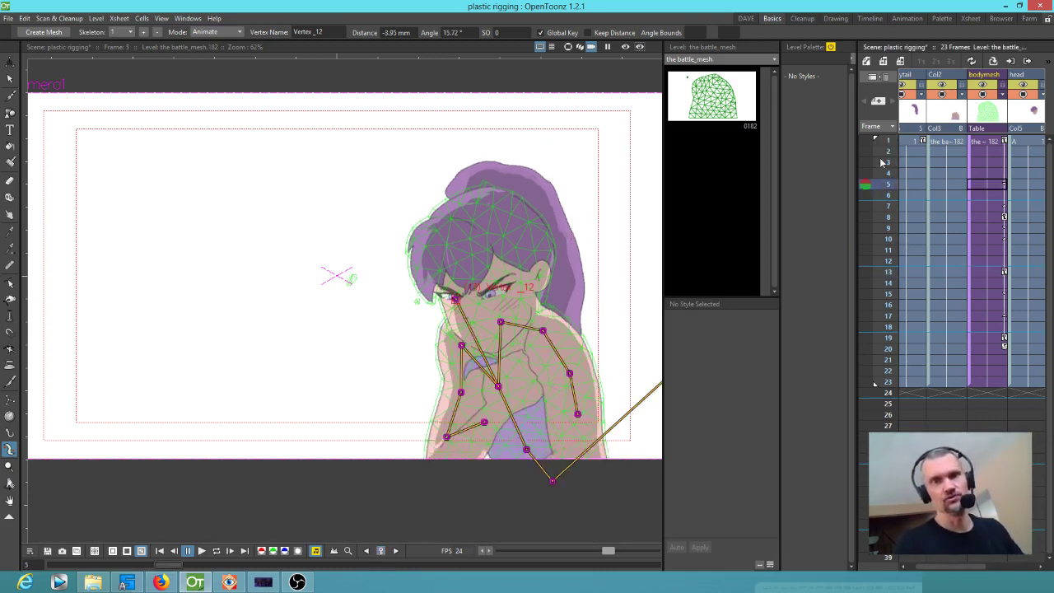
{"action": "left_click", "coordinate": [887, 304]}
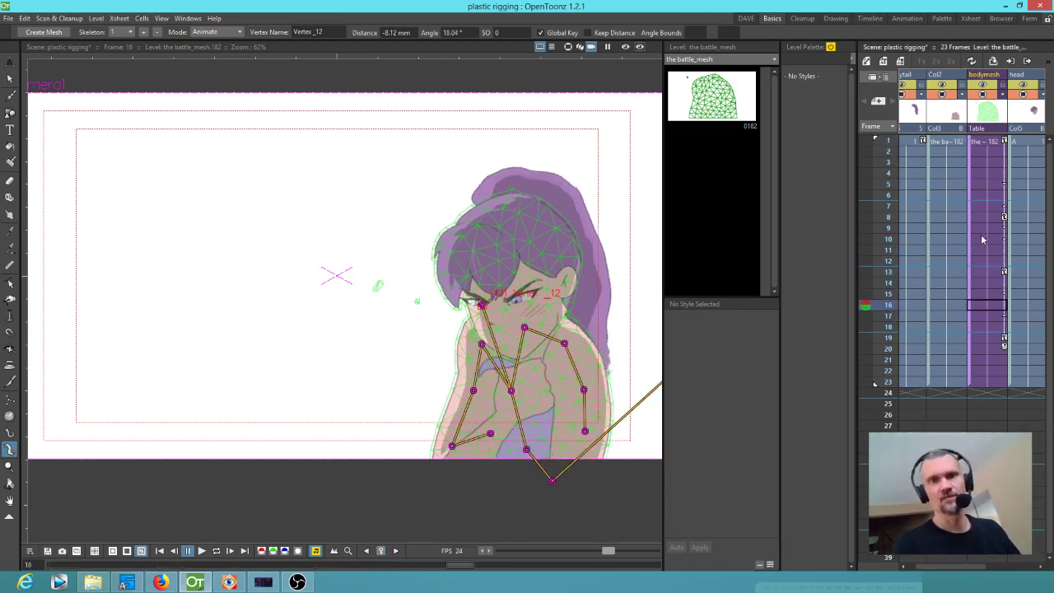
{"action": "scroll", "coordinate": [981, 240], "scroll_direction": "right", "scroll_amount": 2}
{"action": "left_click", "coordinate": [1031, 143]}
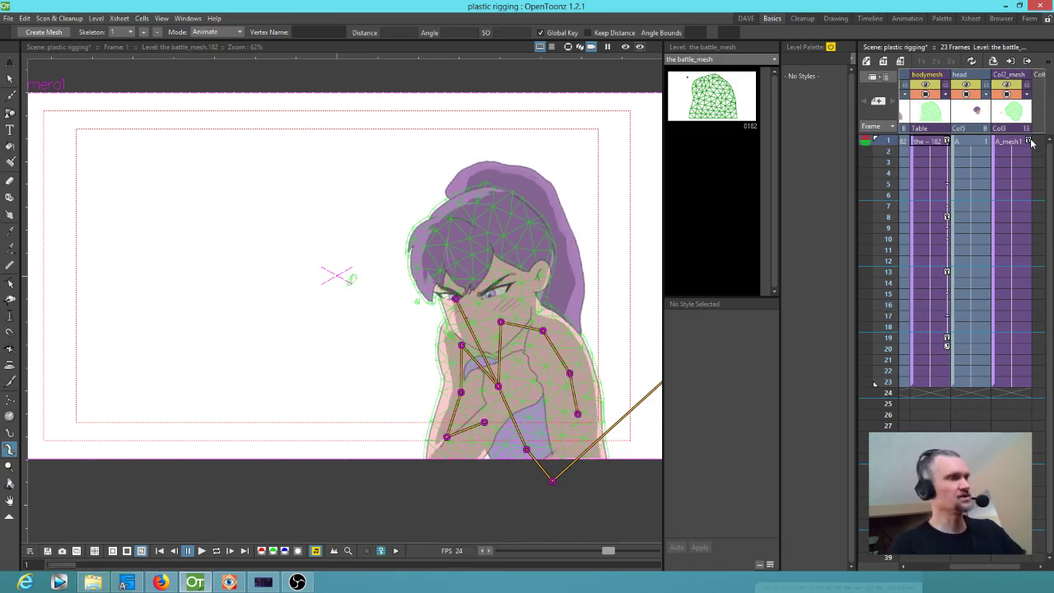
Step: Move the head mesh column to about -87.73 mm E/W and 9.24 mm N/S over the body
{"action": "left_click", "coordinate": [1024, 143]}
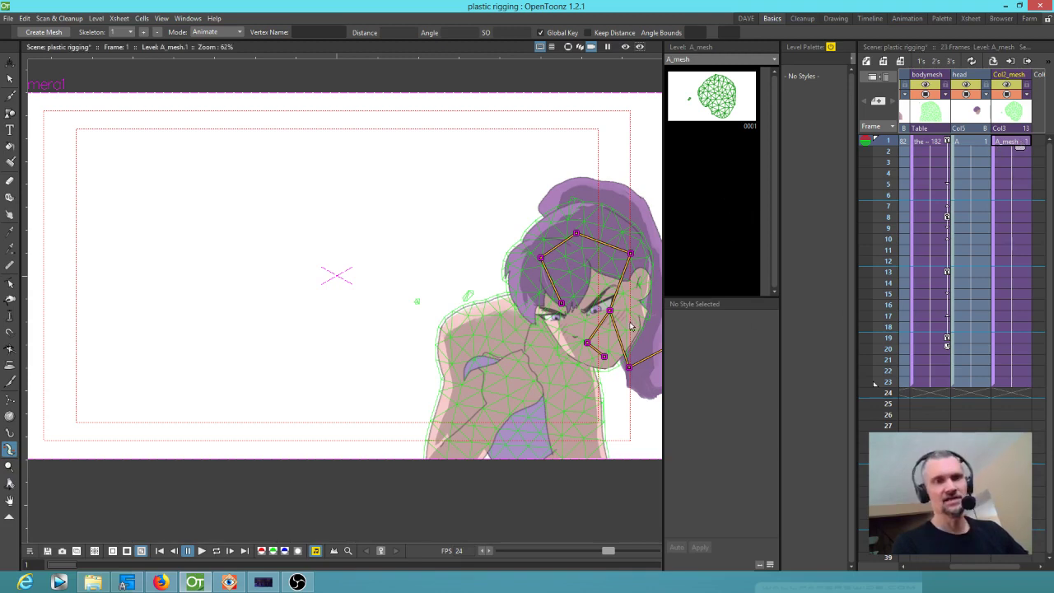
{"action": "left_click", "coordinate": [10, 63]}
{"action": "left_click", "coordinate": [86, 33]}
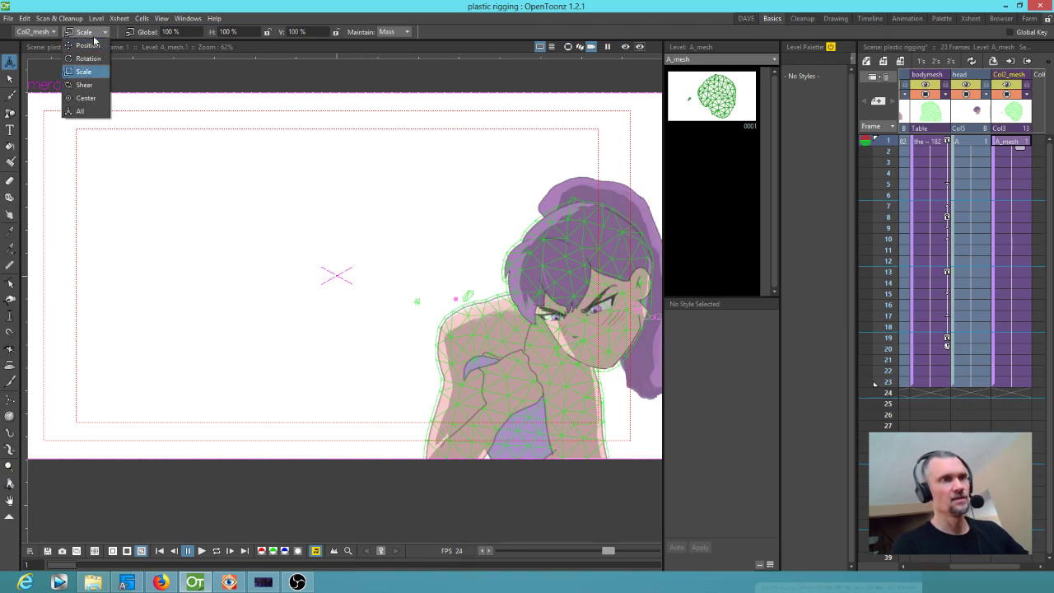
{"action": "left_click", "coordinate": [87, 46]}
{"action": "left_click_drag", "start_coordinate": [603, 319], "coordinate": [499, 309]}
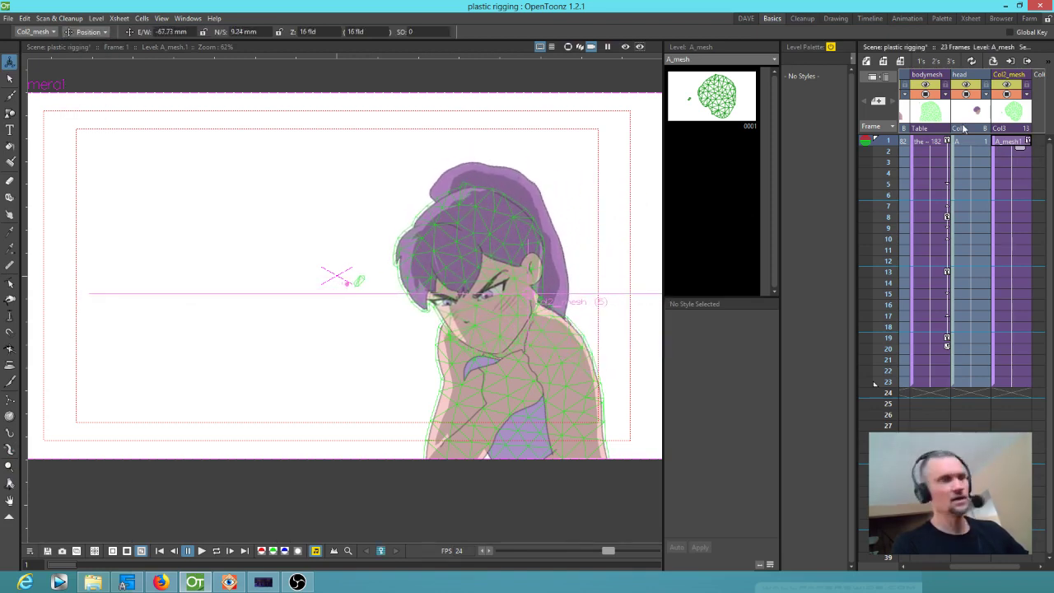
{"action": "key", "text": "x"}
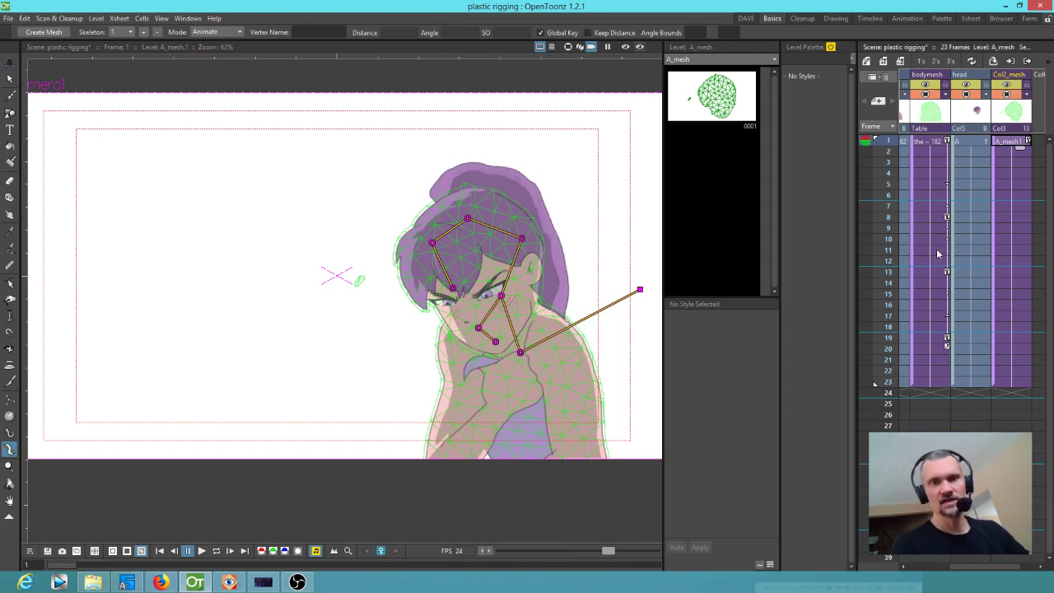
Step: Drag the head skeleton vertex to key tilts at frames 1, 8, 11, 14 and 17
{"action": "left_click_drag", "start_coordinate": [501, 295], "coordinate": [505, 298]}
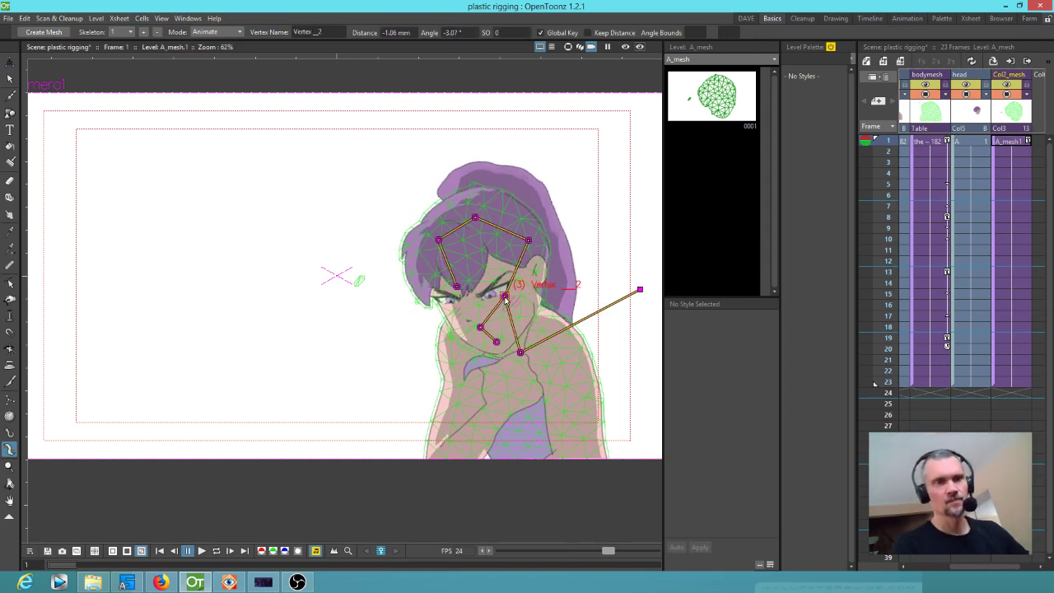
{"action": "left_click", "coordinate": [1016, 218]}
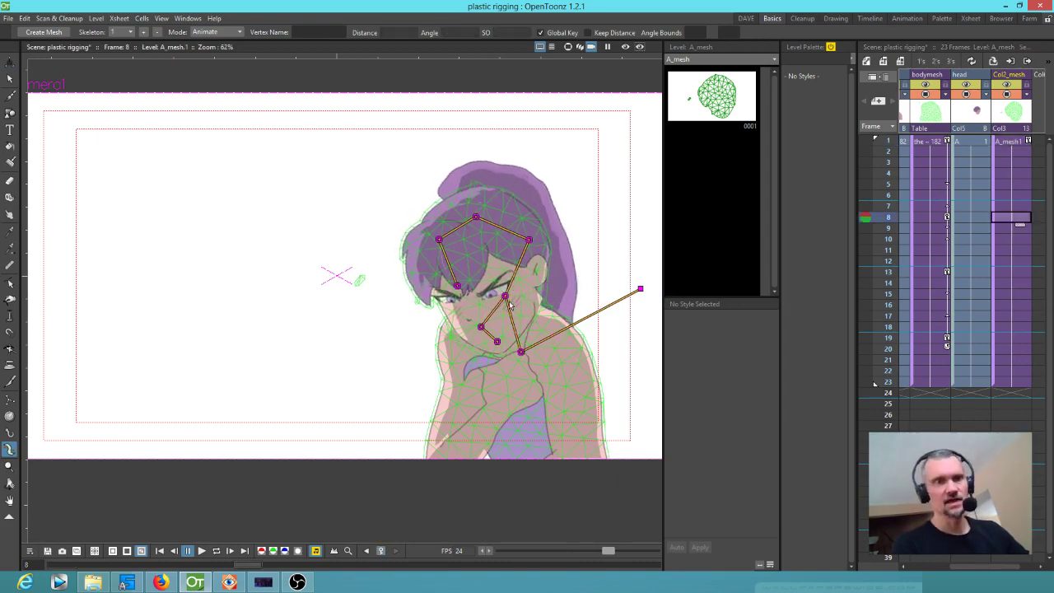
{"action": "left_click_drag", "start_coordinate": [495, 347], "coordinate": [499, 349]}
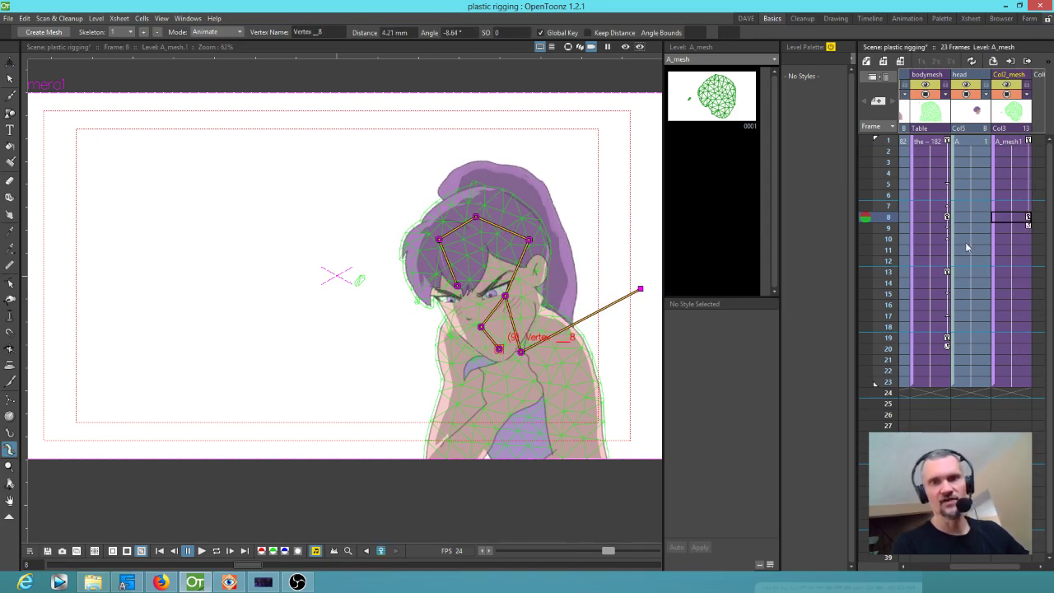
{"action": "left_click", "coordinate": [1019, 250]}
{"action": "left_click_drag", "start_coordinate": [498, 349], "coordinate": [495, 347]}
{"action": "left_click", "coordinate": [1018, 284]}
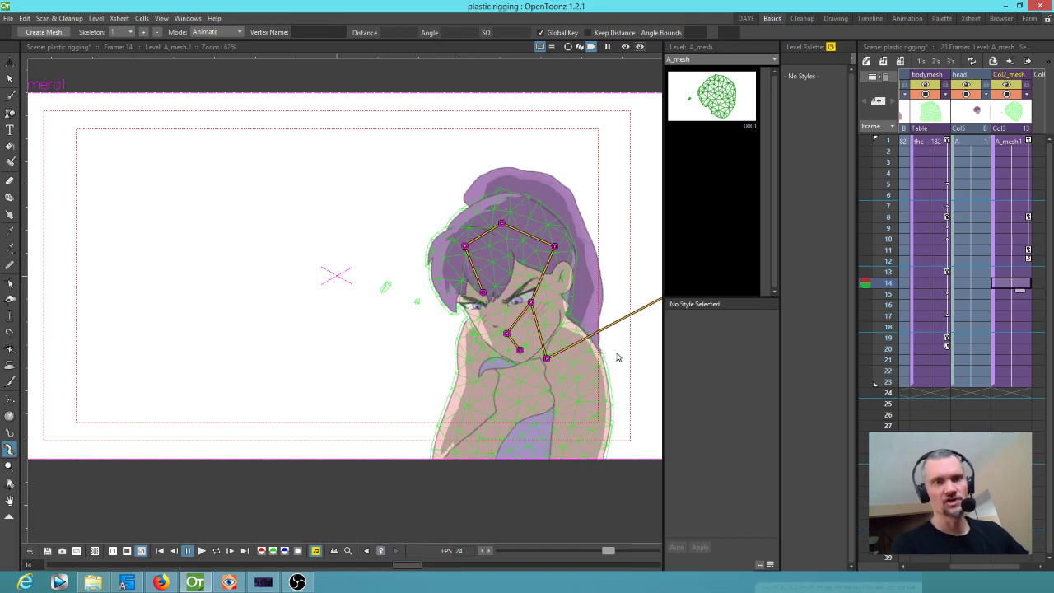
{"action": "left_click_drag", "start_coordinate": [521, 361], "coordinate": [522, 356]}
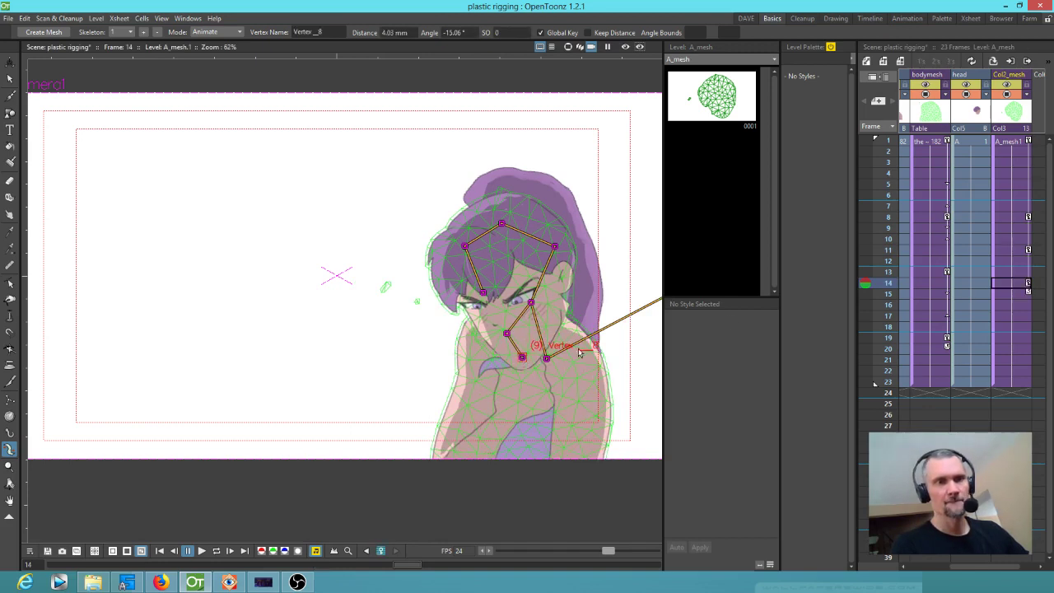
{"action": "left_click", "coordinate": [1010, 315]}
{"action": "left_click", "coordinate": [523, 360]}
{"action": "left_click_drag", "start_coordinate": [523, 359], "coordinate": [519, 350]}
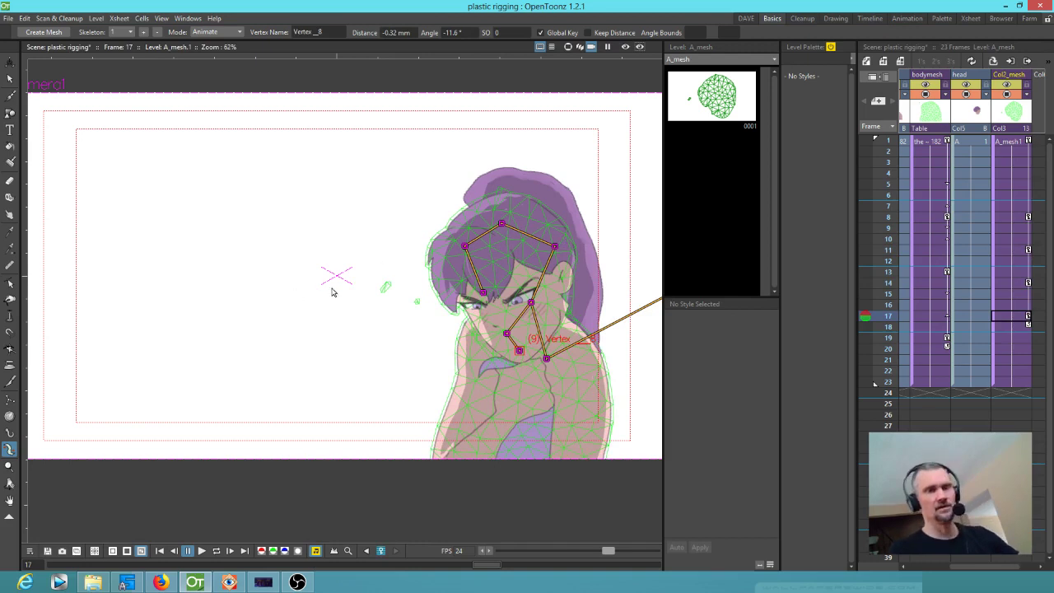
{"action": "scroll", "coordinate": [332, 291], "scroll_direction": "down", "scroll_amount": 1}
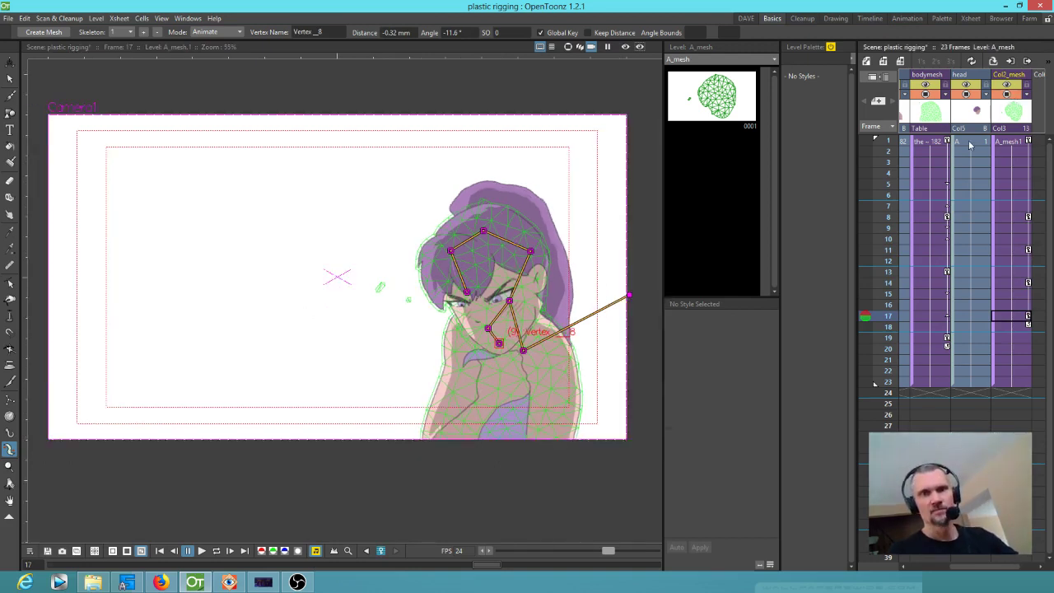
{"action": "left_click", "coordinate": [970, 143]}
Step: Hide the bodymesh column's mesh preview and loop-play the 23-frame stepped animation at 12 fps
{"action": "left_click", "coordinate": [925, 94]}
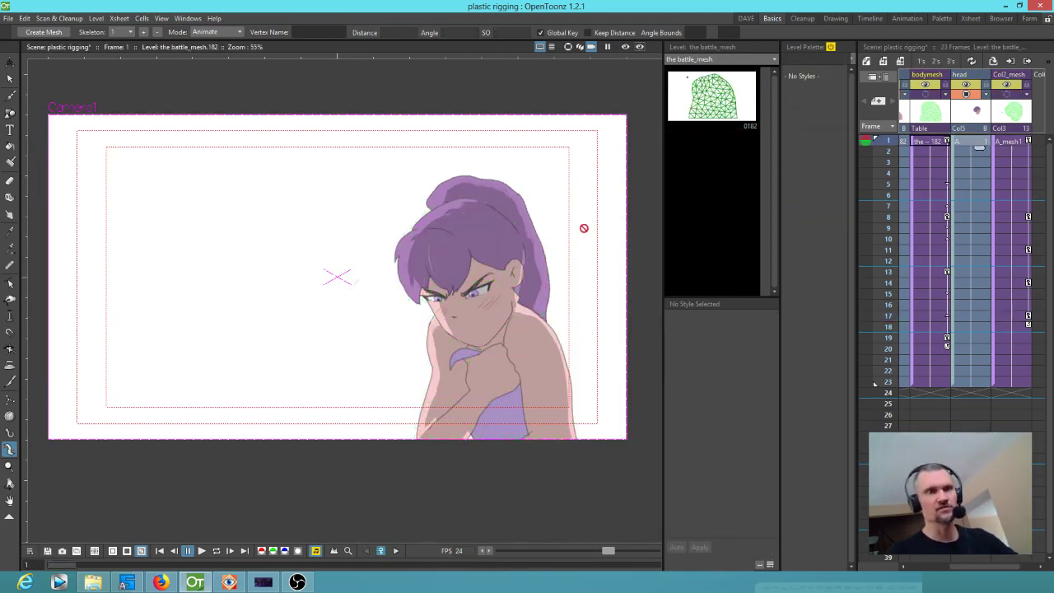
{"action": "key", "text": "l"}
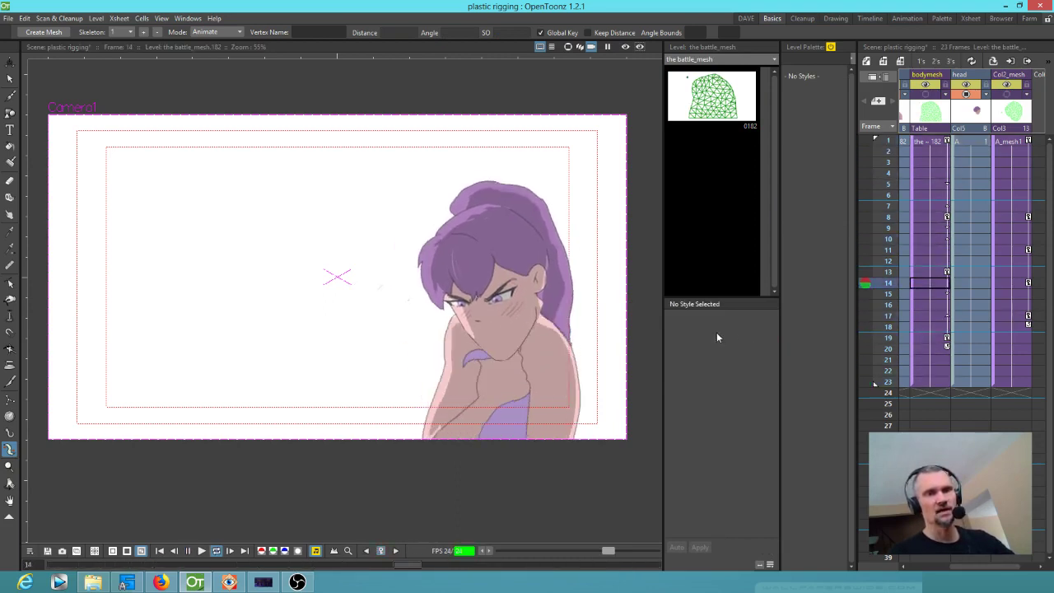
{"action": "key", "text": "p"}
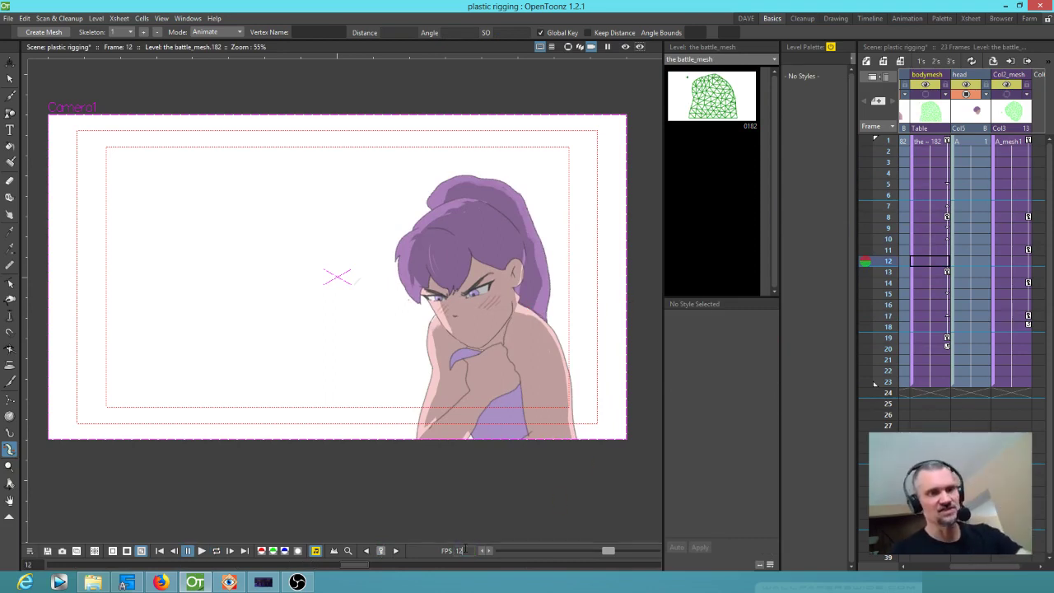
{"action": "key", "text": "l"}
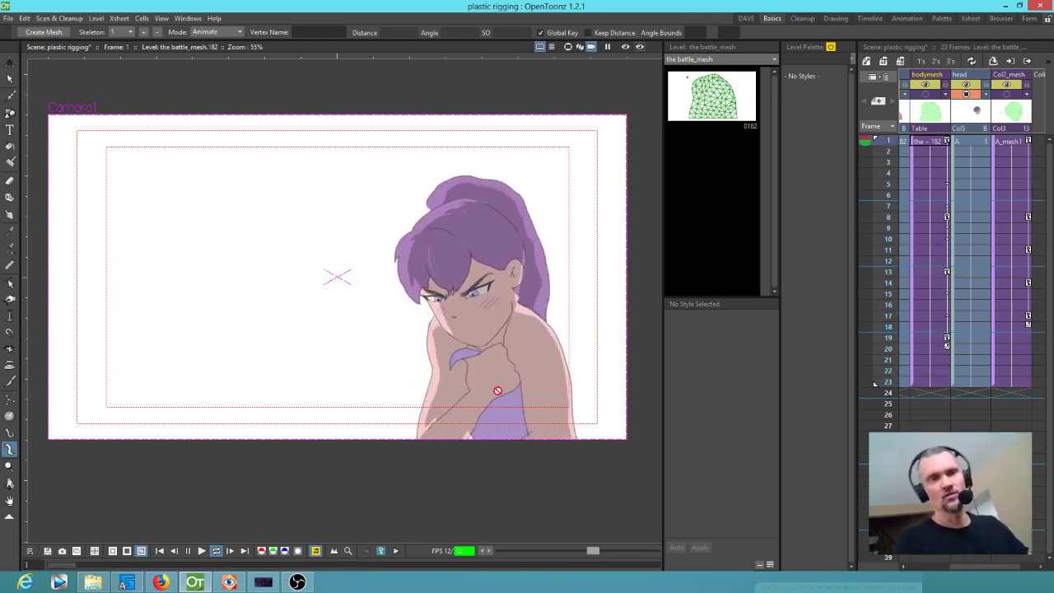
Step: Stop playback at frame 9 and confirm Animation Step is 24 in the Animation preferences
{"action": "key", "text": "p"}
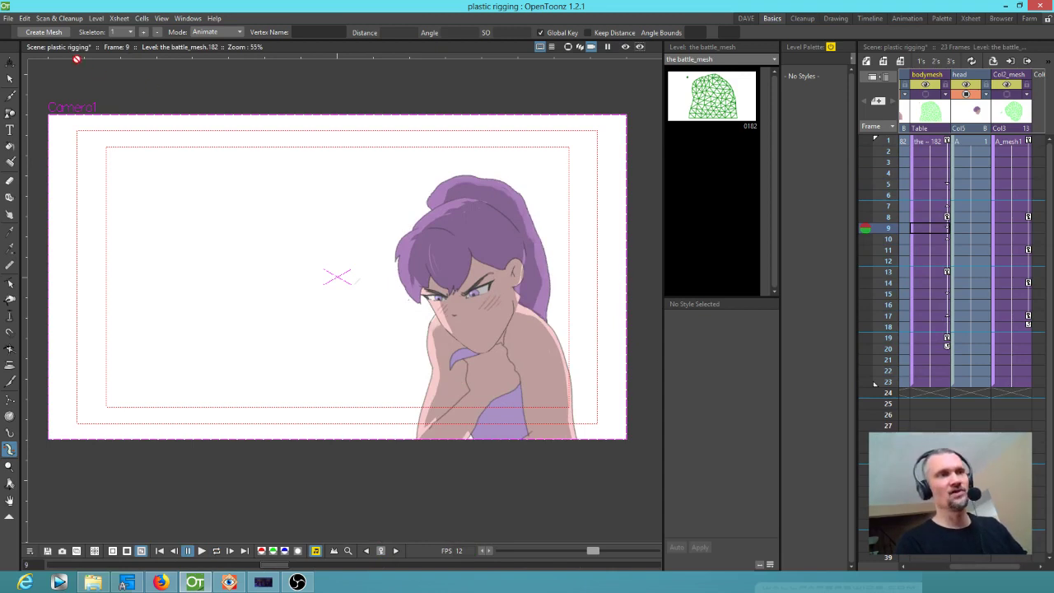
{"action": "left_click", "coordinate": [8, 18]}
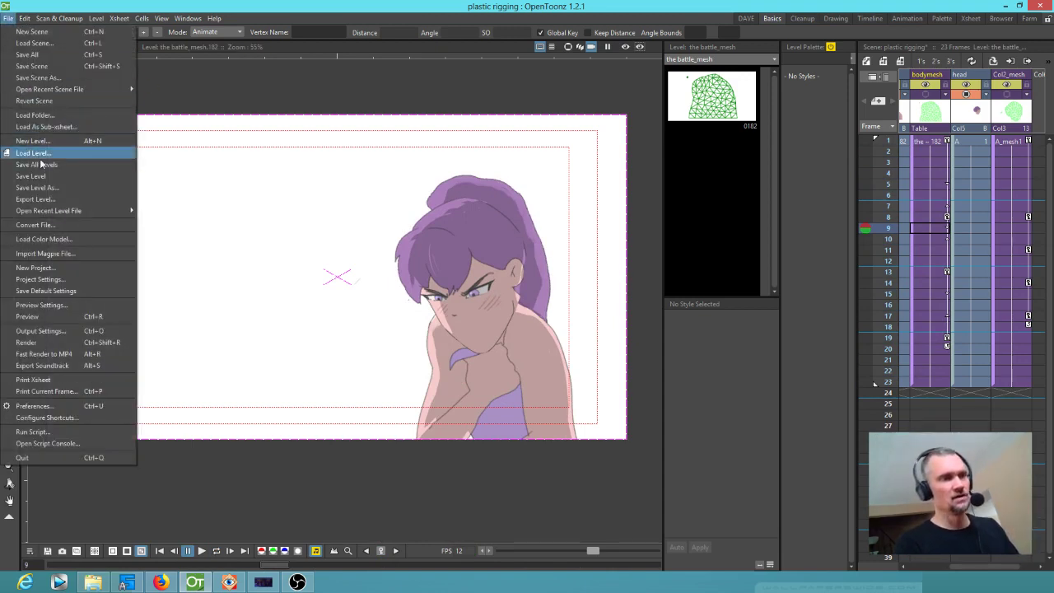
{"action": "left_click", "coordinate": [46, 407]}
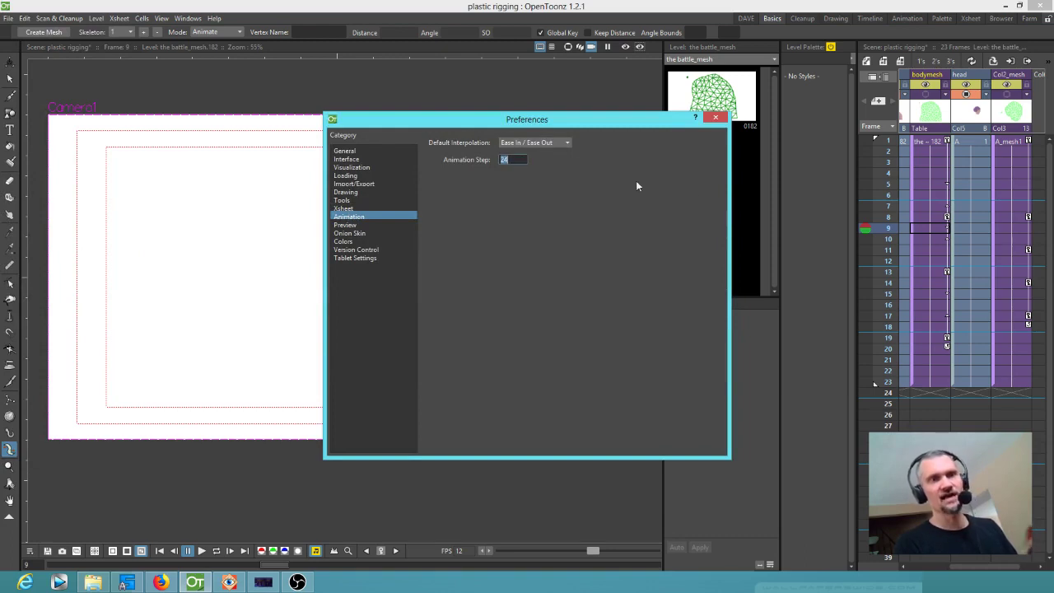
{"action": "left_click", "coordinate": [716, 118]}
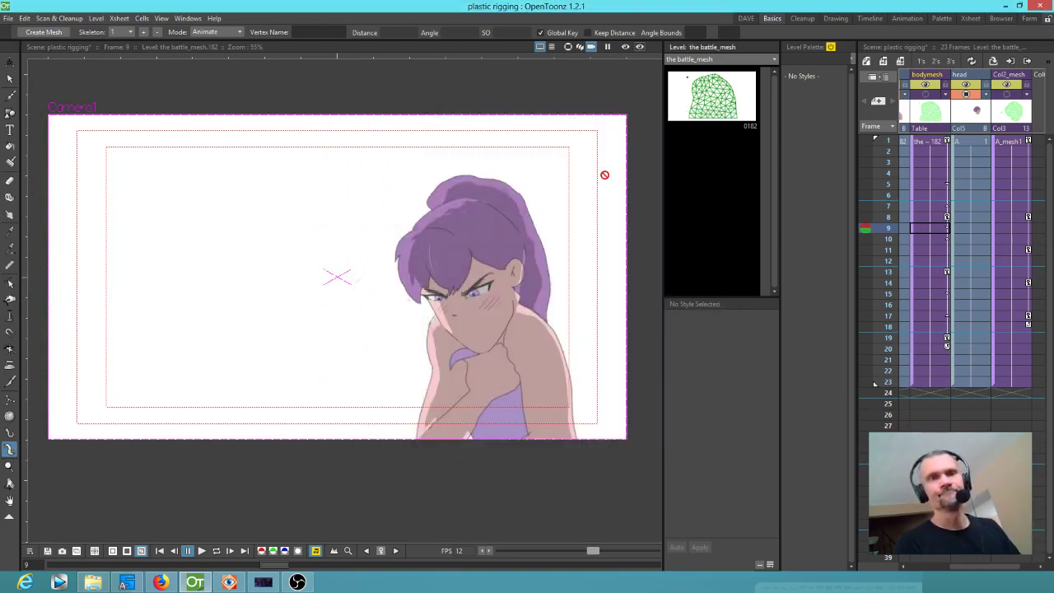